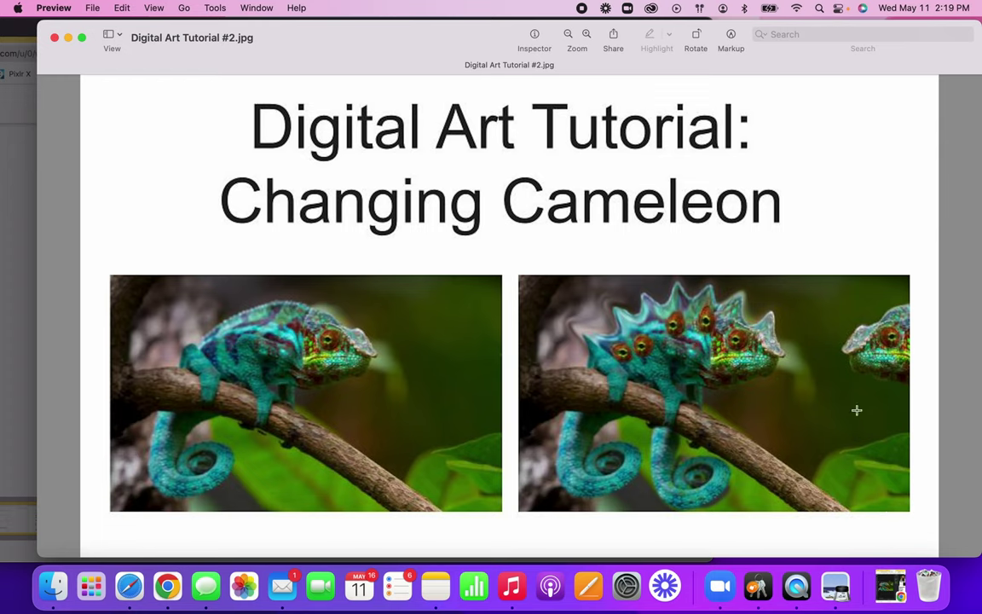
- In Chrome, go to the class's Classwork page and expand the 2. Chameleon Image post
left_click(167, 586)
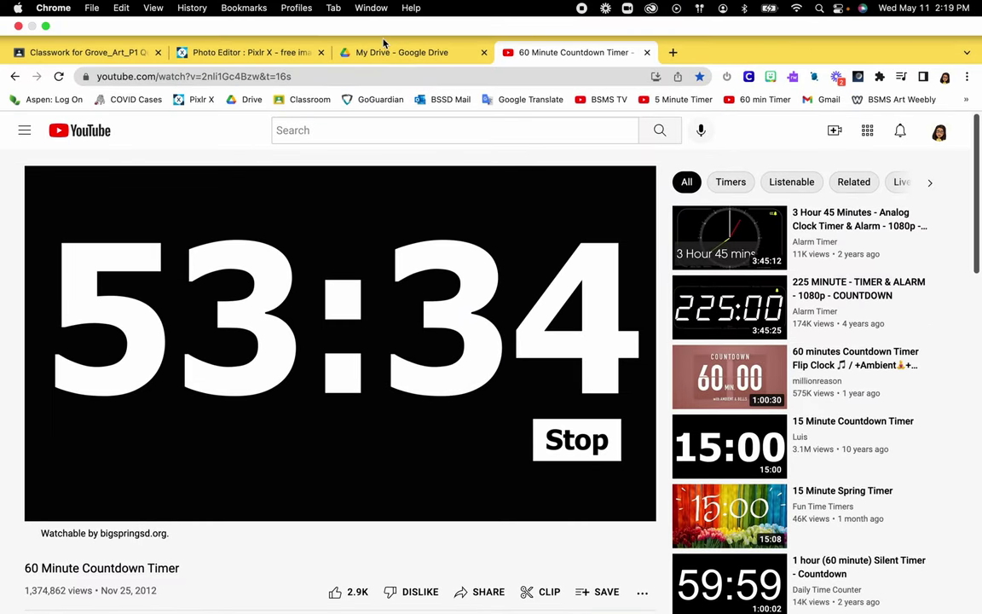
left_click(384, 15)
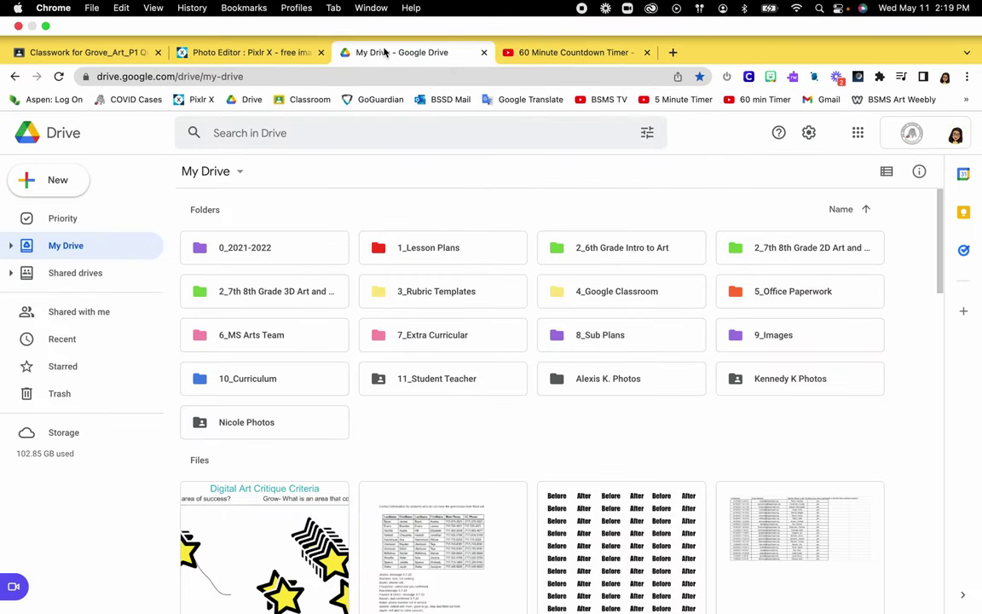
left_click(111, 52)
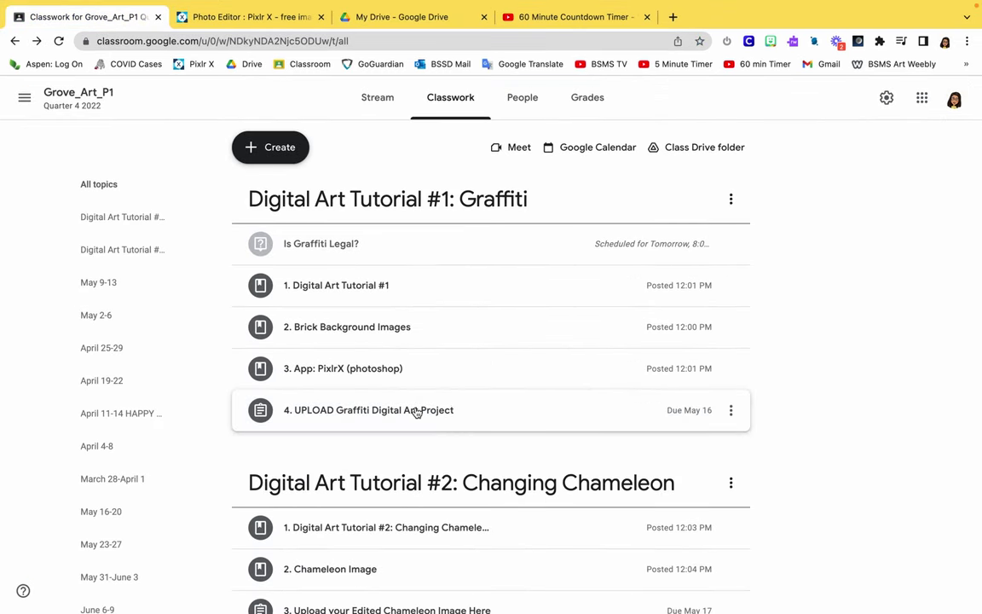
scroll(416, 411, "down", 3)
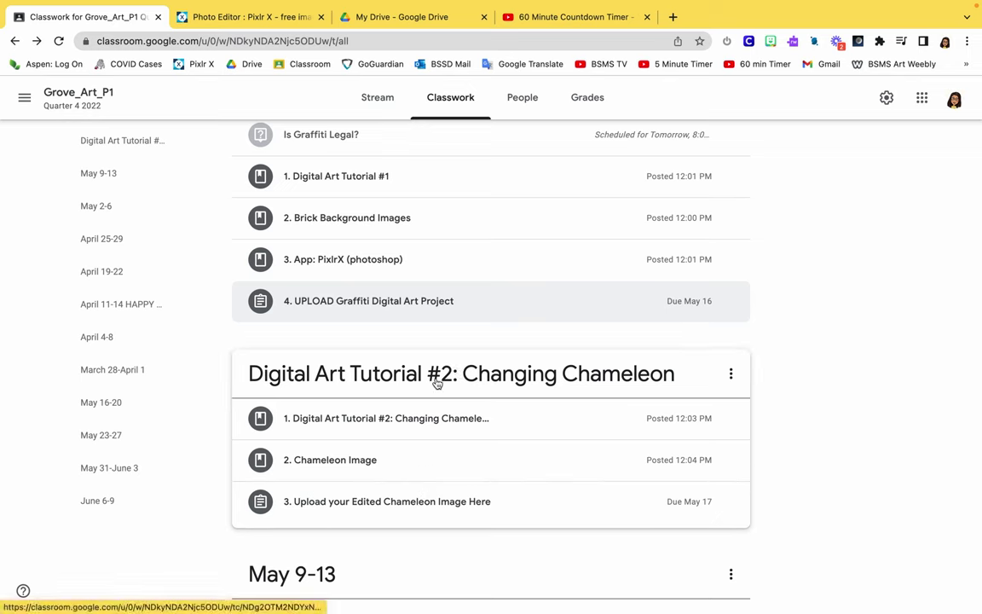
left_click(384, 464)
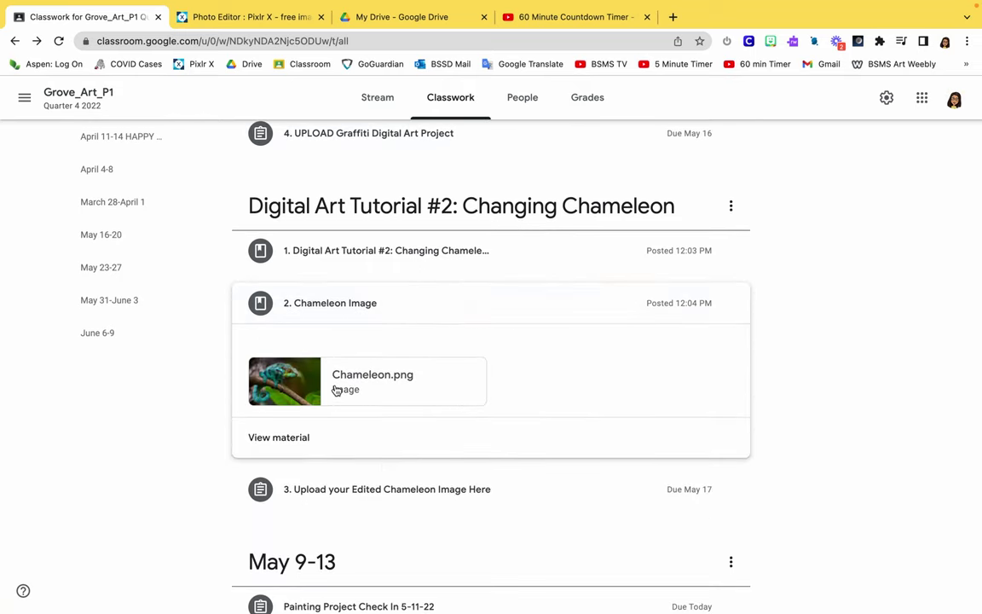
- Save the Chameleon.png attachment to the Desktop as Chameleon (1).png
left_click(337, 390)
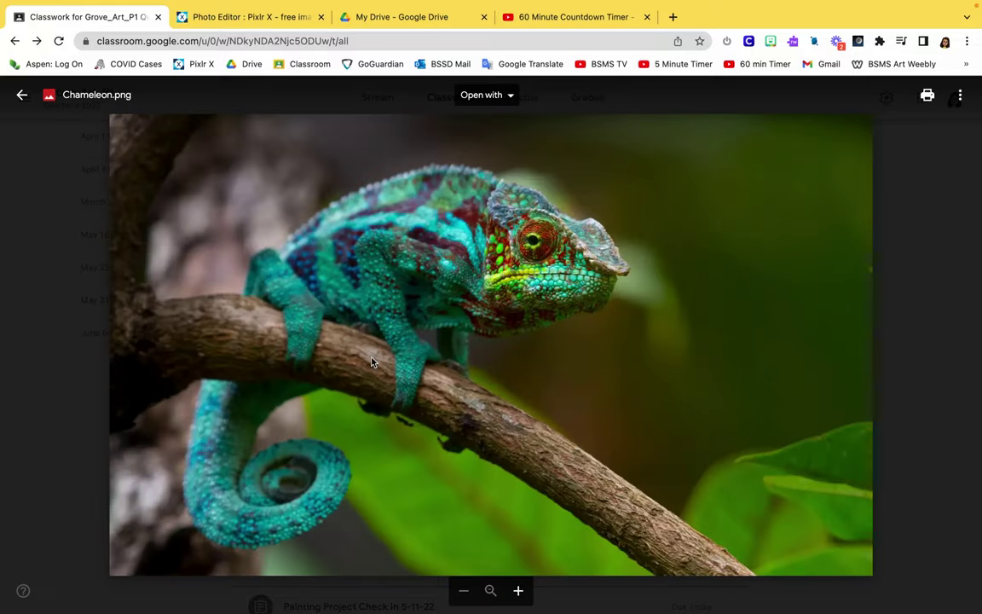
right_click(694, 224)
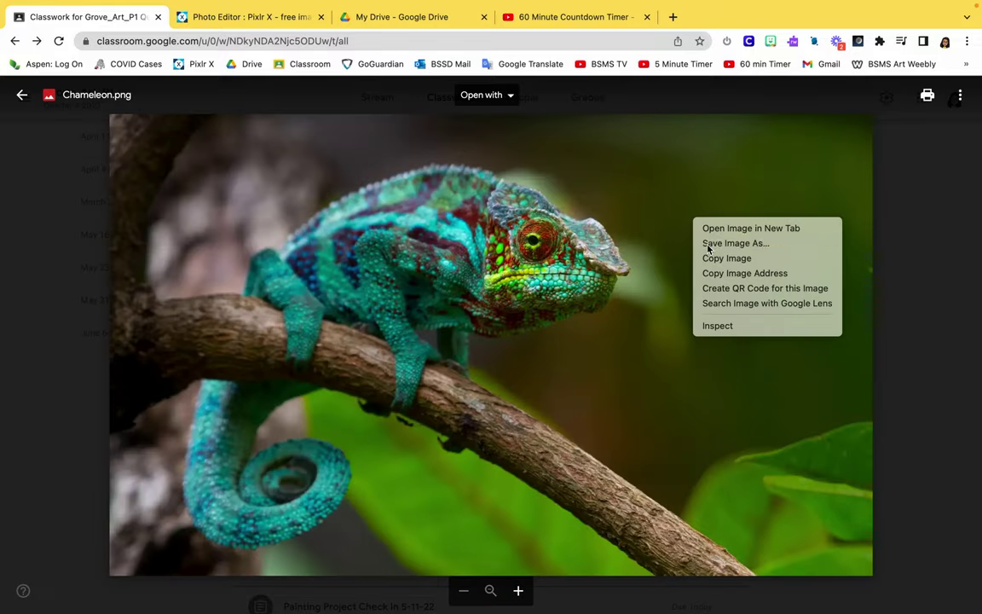
left_click(708, 243)
left_click(582, 344)
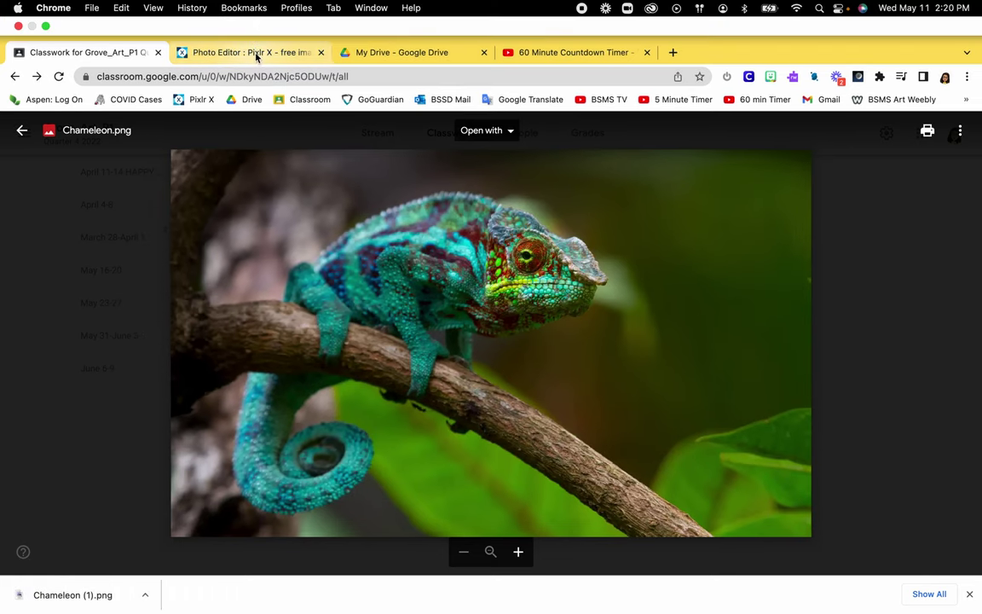
- Open Chameleon (1).png in Pixlr X as a new 1600 x 968 px document
left_click(228, 47)
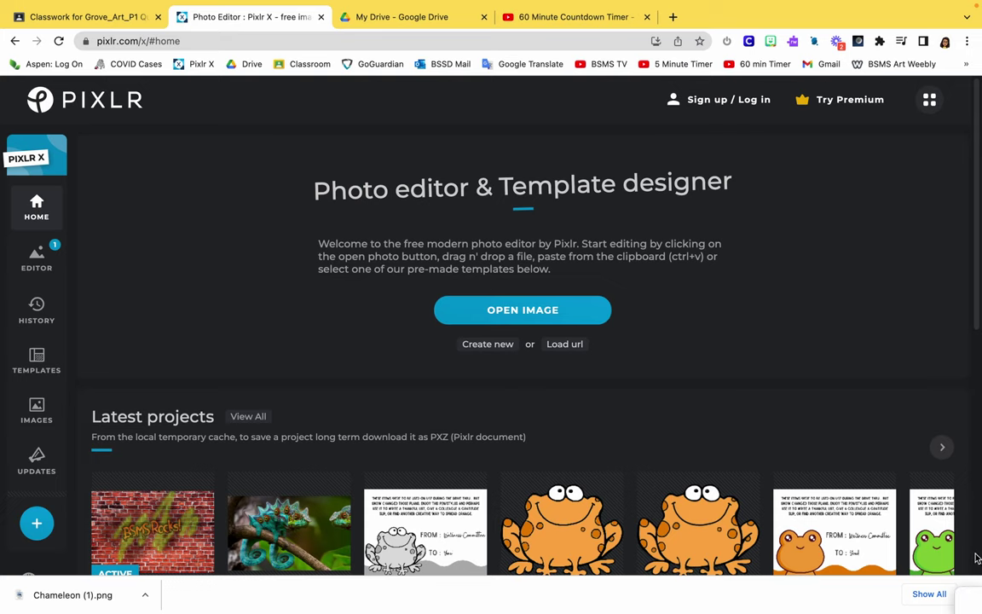
left_click(556, 315)
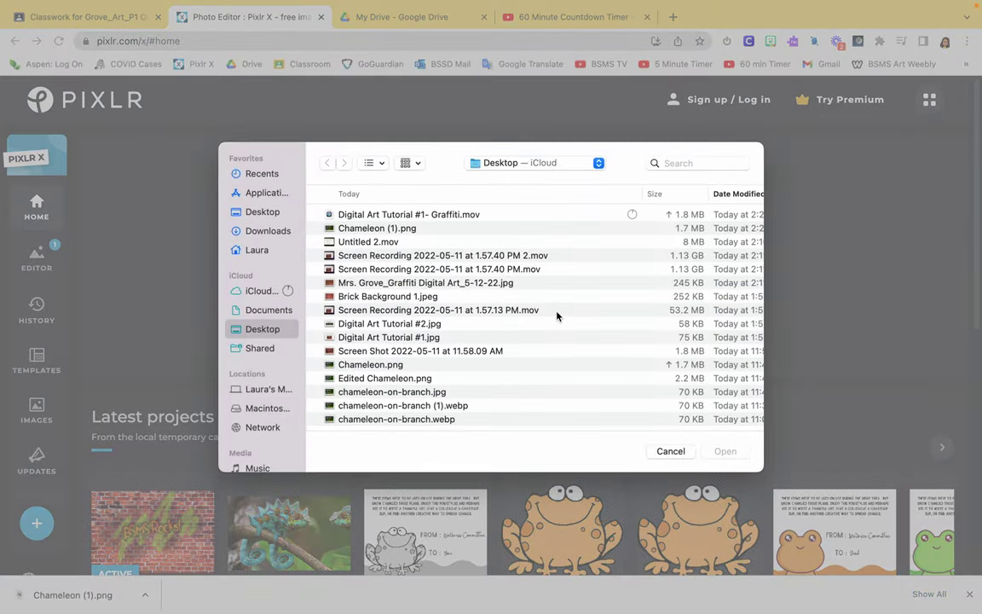
double_click(373, 227)
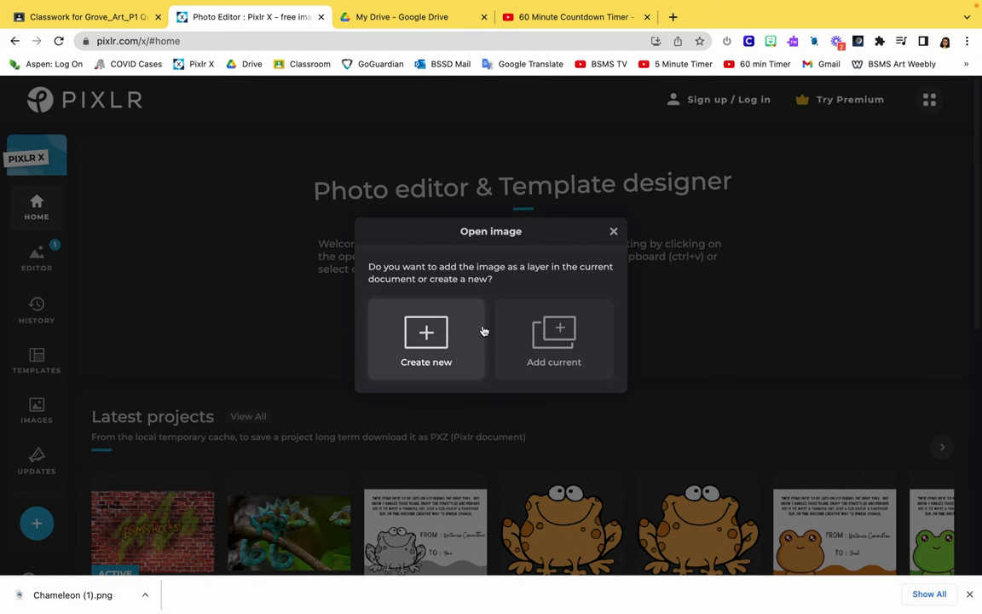
left_click(444, 337)
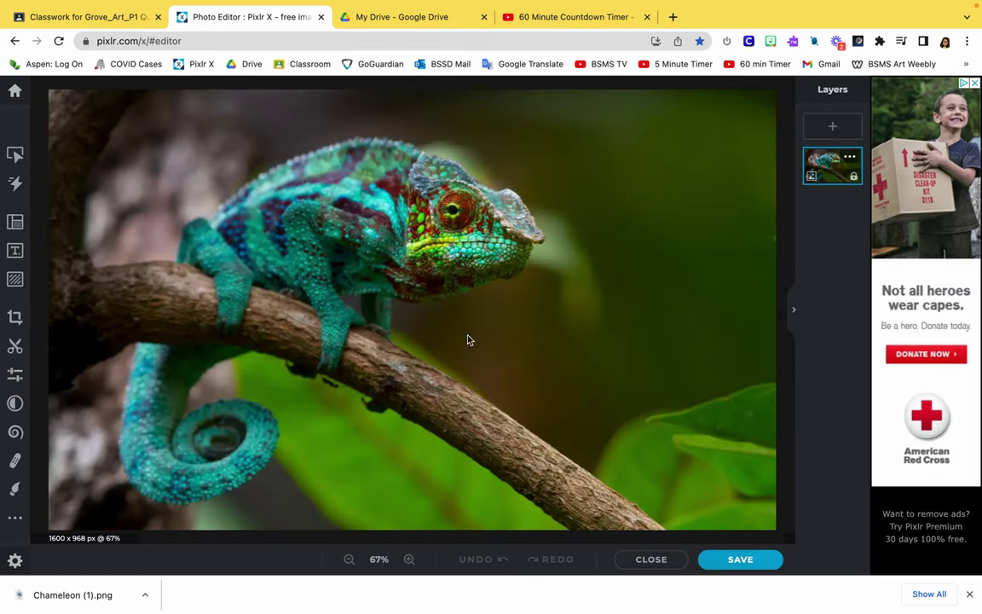
left_click(970, 594)
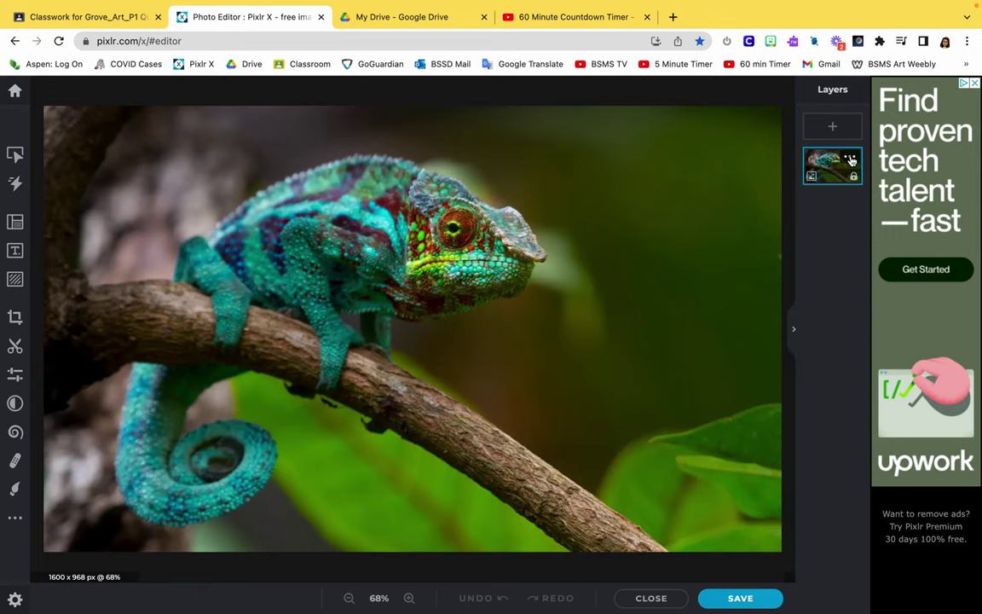
- Duplicate the chameleon's background layer into a Background Copy layer above it
left_click(851, 160)
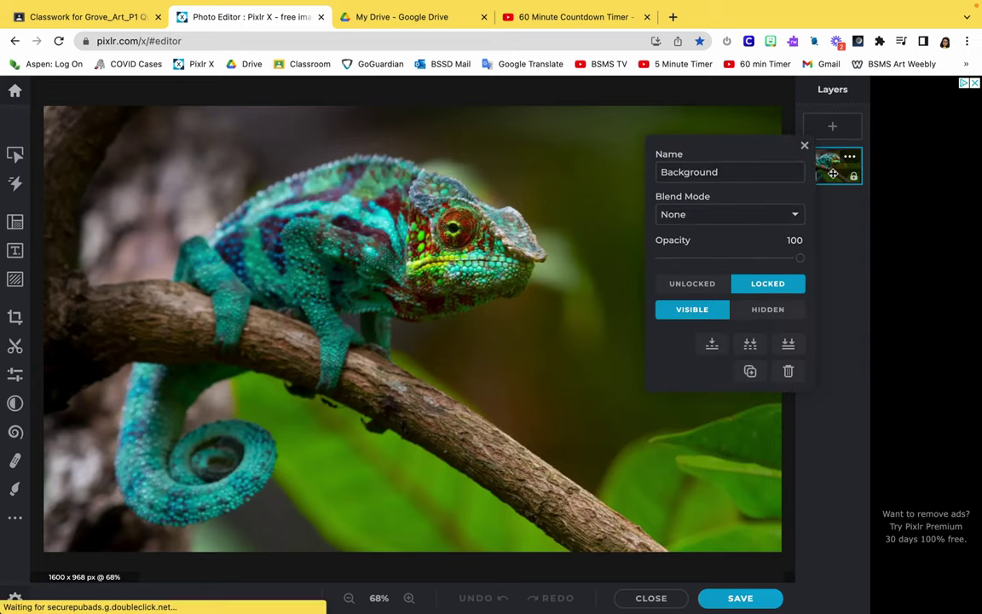
left_click(750, 373)
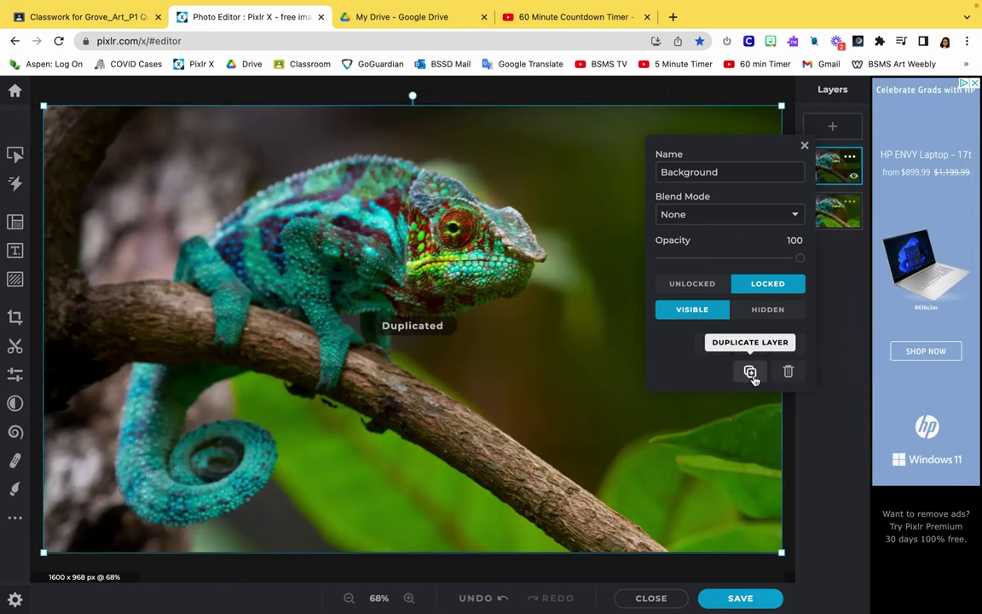
left_click(804, 146)
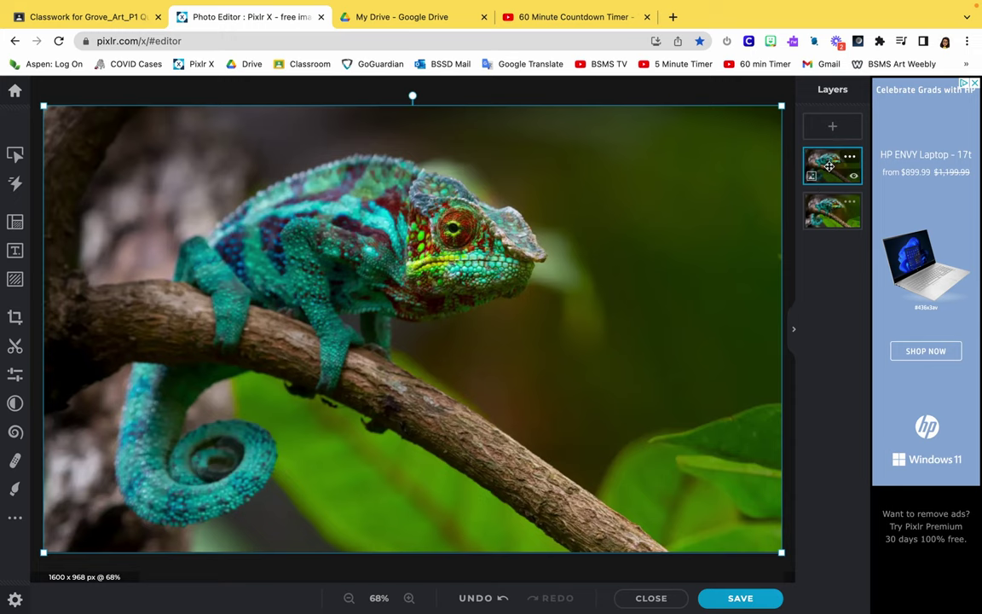
left_click(850, 158)
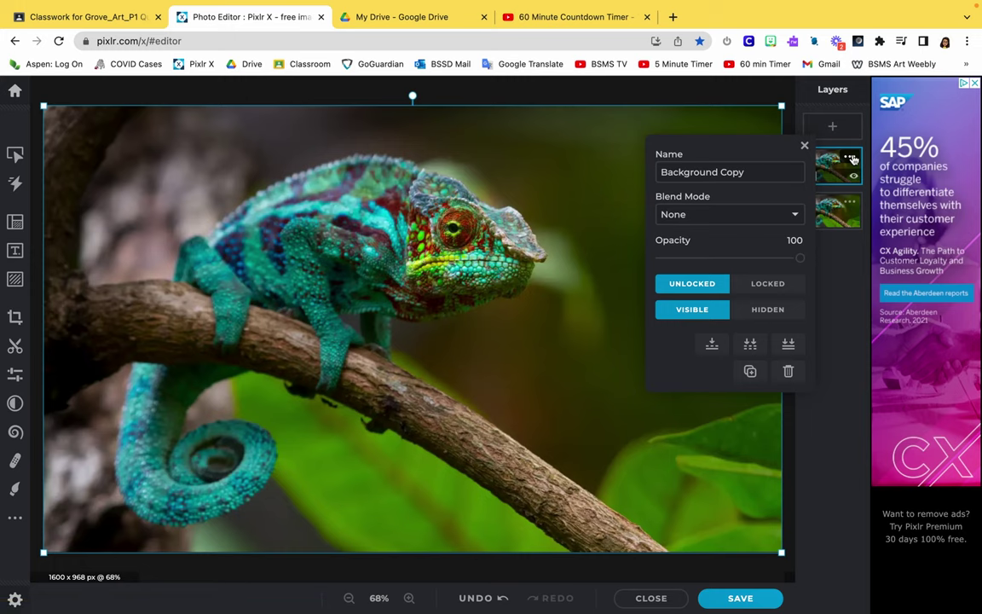
left_click(853, 160)
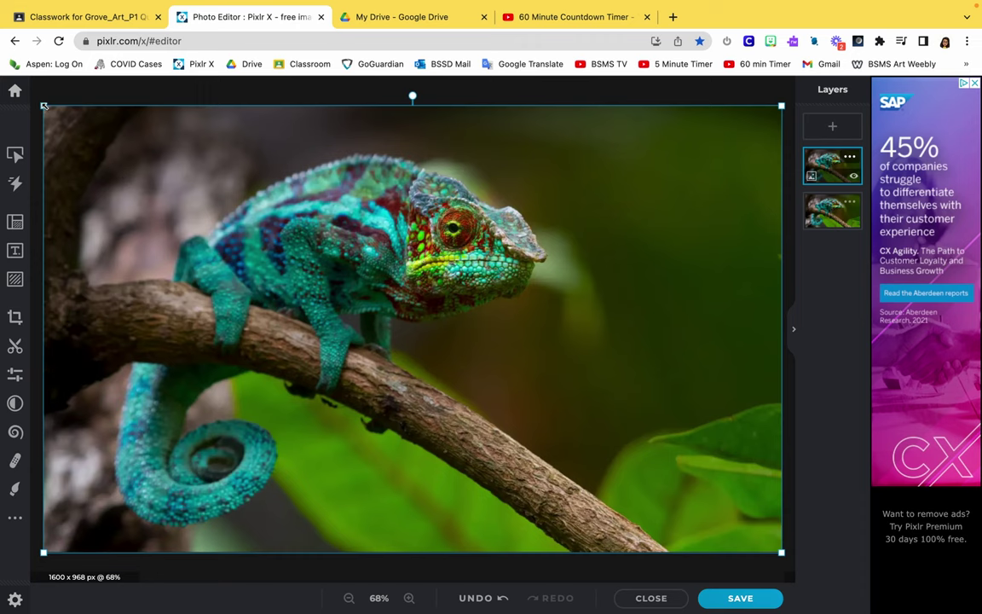
- Shrink the copied layer slightly from its top-left corner and bring up the Cutout tool
left_click_drag(44, 106, 108, 151)
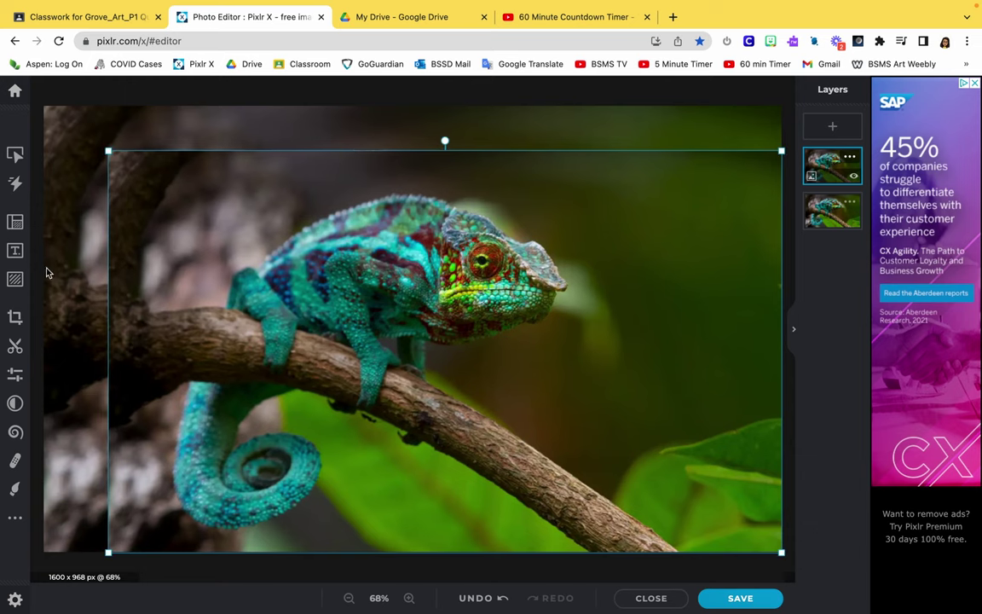
right_click(15, 347)
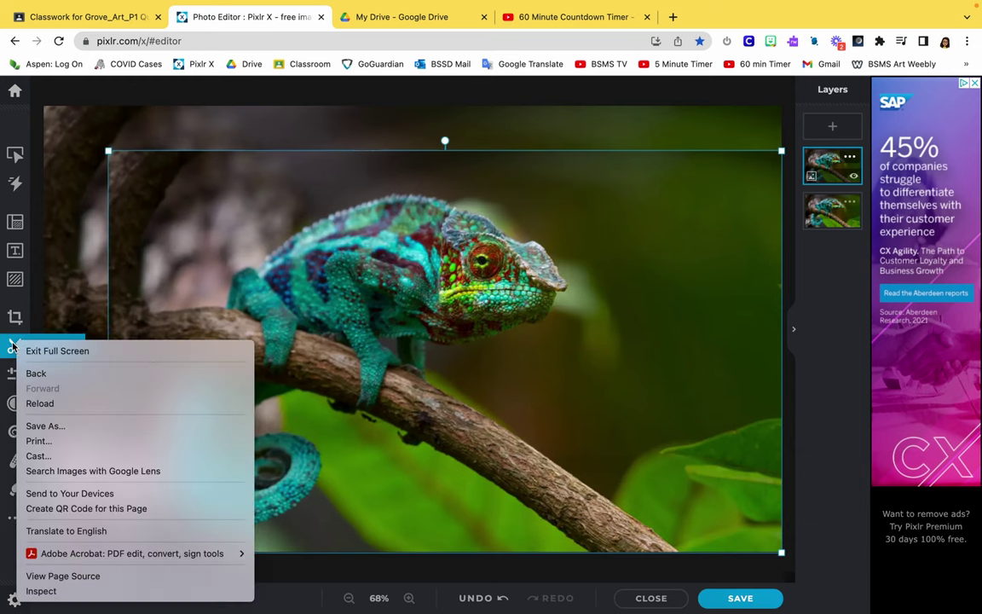
left_click(16, 347)
left_click(15, 347)
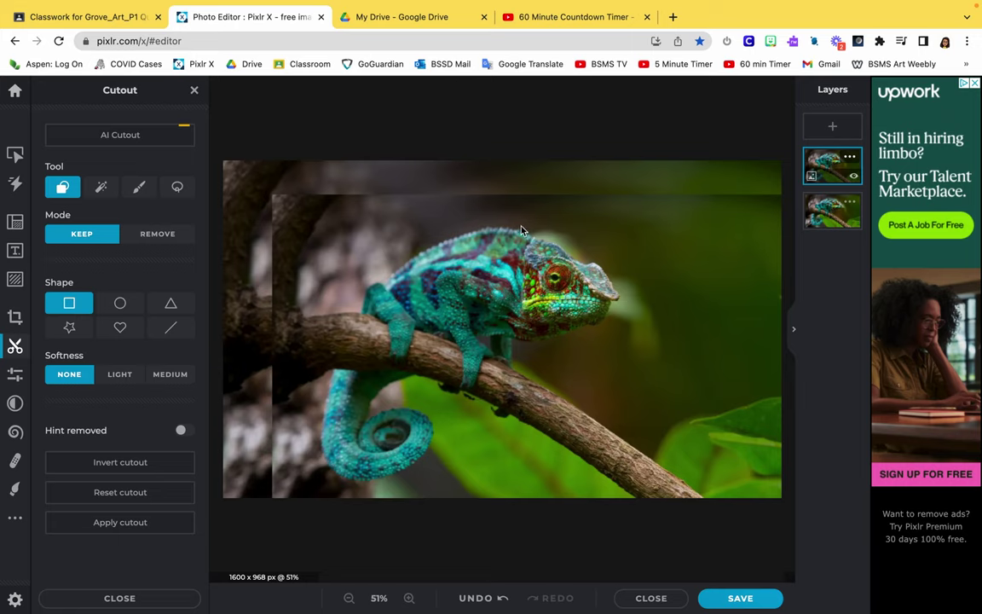
- Keep only a rectangle around the chameleon's head, redone with a larger box
left_click_drag(522, 228, 628, 353)
left_click_drag(627, 352, 628, 352)
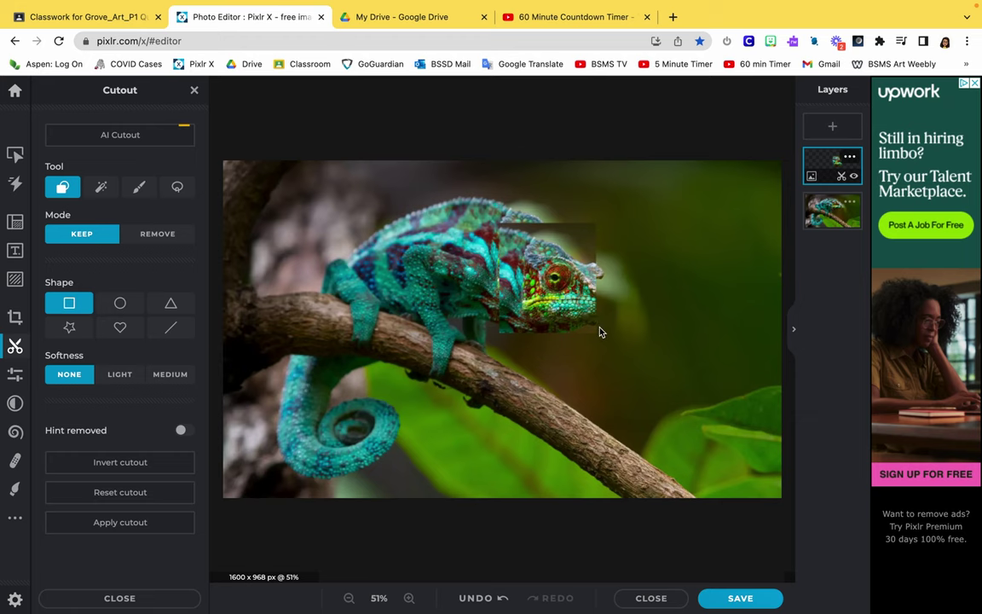
key("ctrl+z")
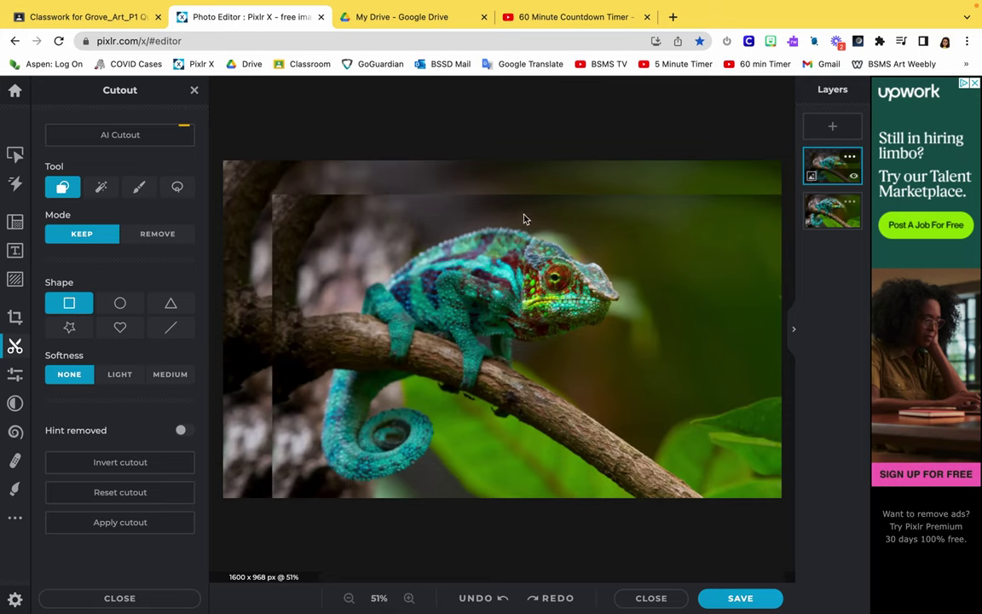
left_click_drag(518, 221, 644, 355)
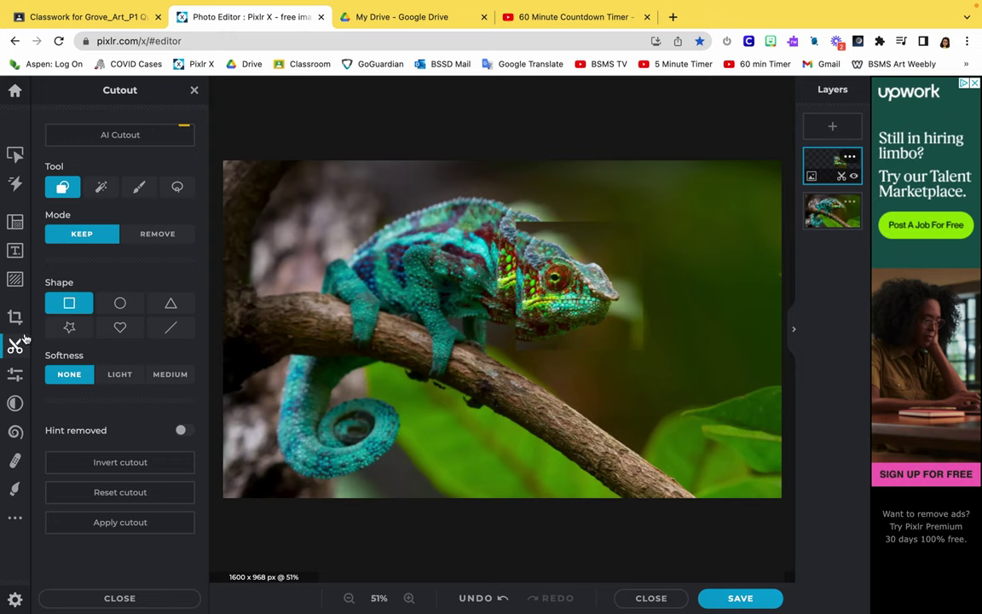
- Mirror the cut-out head to face left and move it to the photo's right edge
left_click(15, 154)
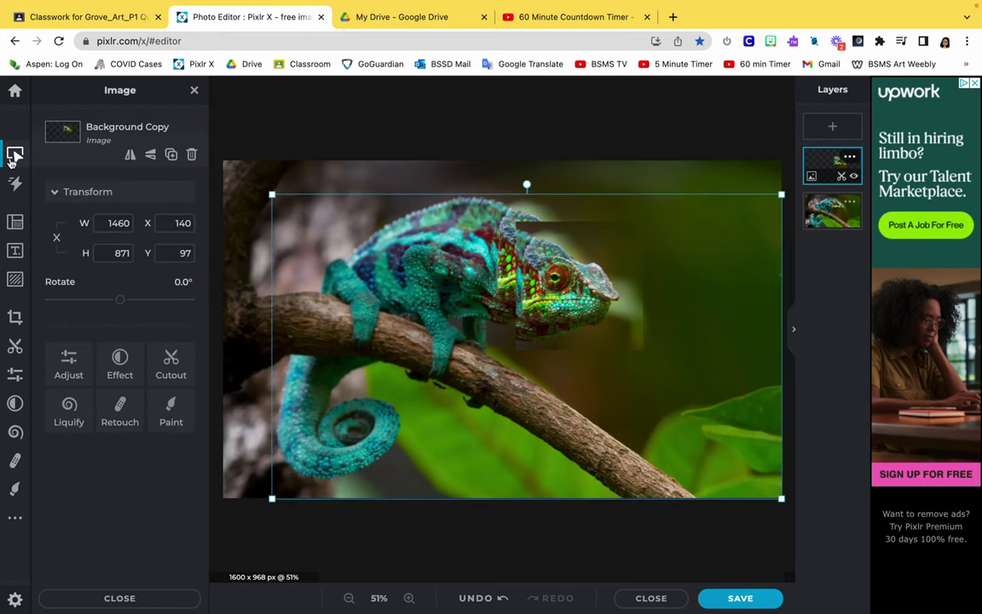
left_click(130, 159)
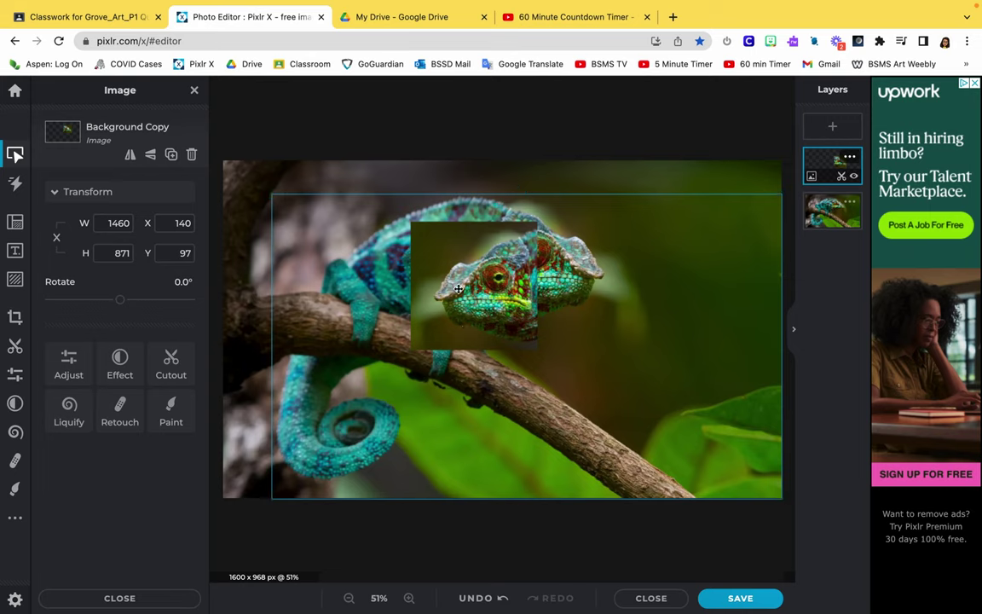
left_click_drag(459, 290, 488, 298)
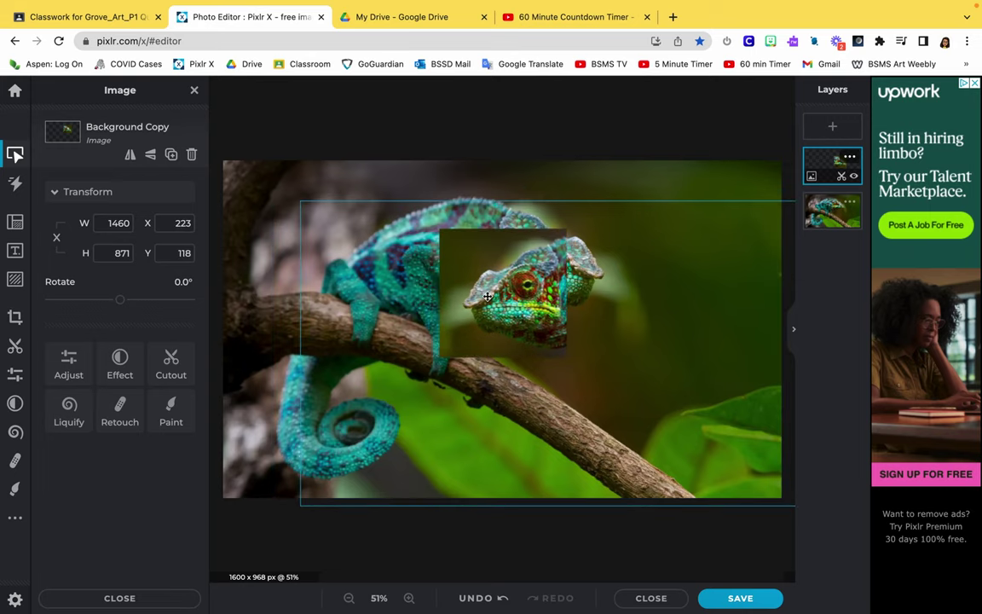
left_click(15, 155)
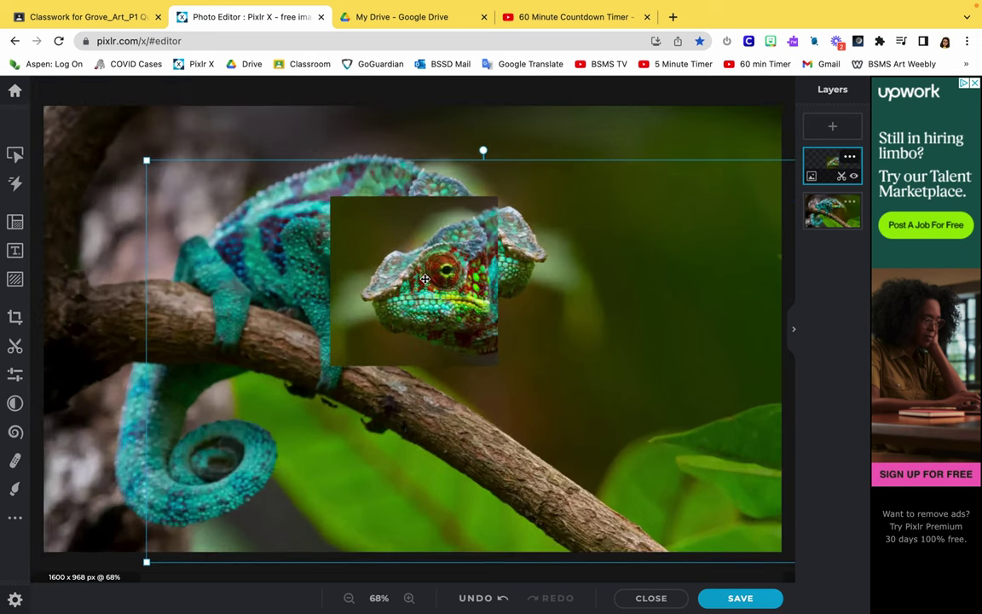
left_click_drag(440, 283, 710, 218)
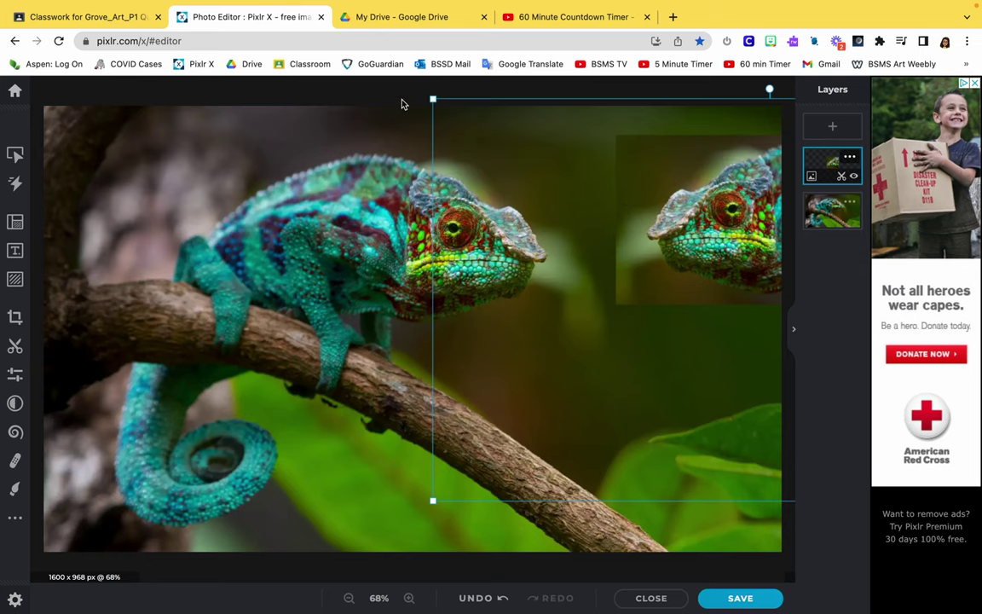
- Toggle the copied head layer's visibility to compare it with the original photo
left_click(365, 96)
left_click(816, 167)
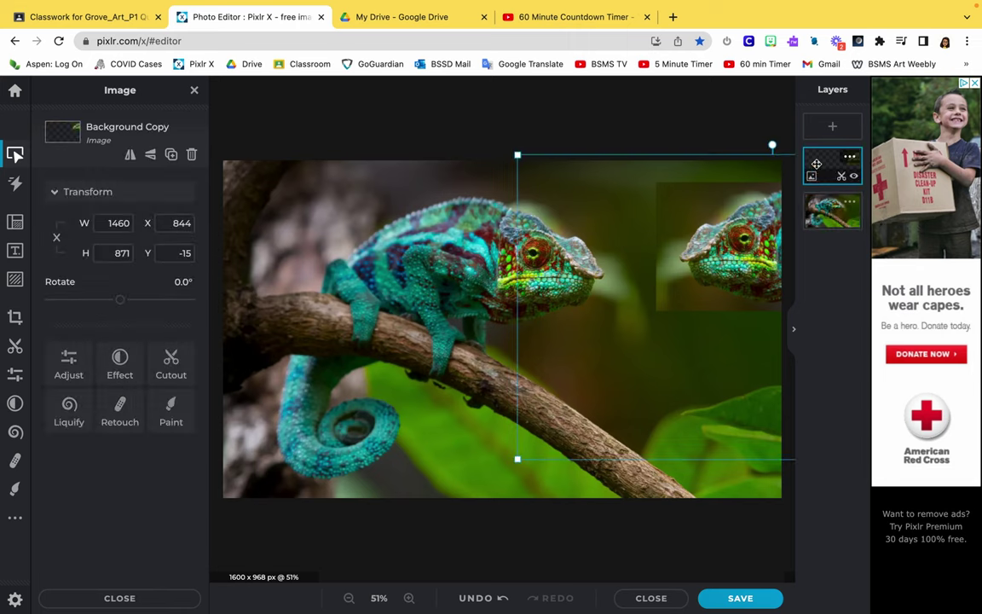
left_click(855, 178)
left_click(855, 177)
left_click(855, 177)
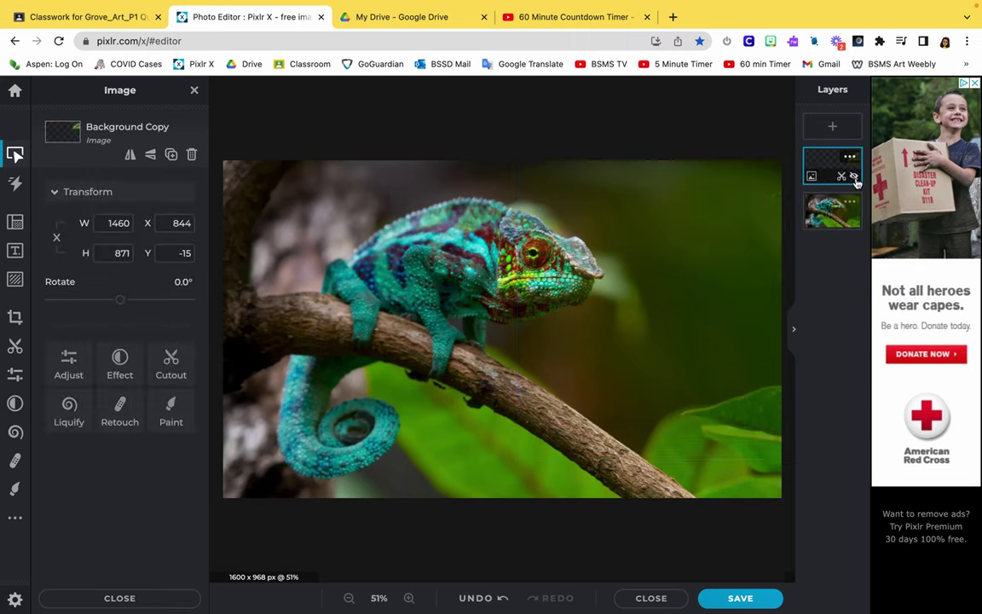
left_click(855, 177)
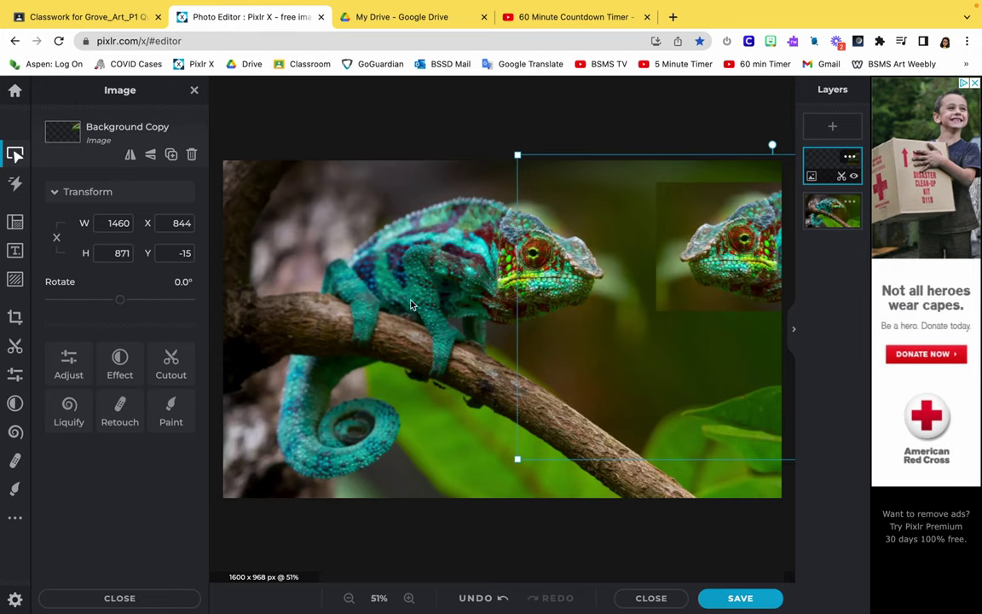
left_click(14, 346)
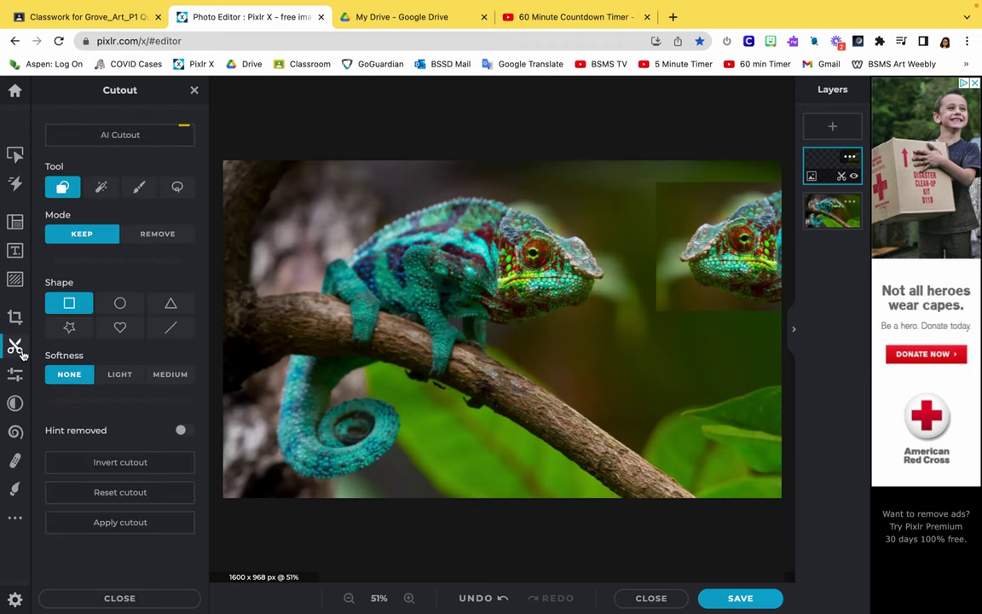
- Switch Cutout to the Lasso shape and zoom in on the copied head
left_click(175, 189)
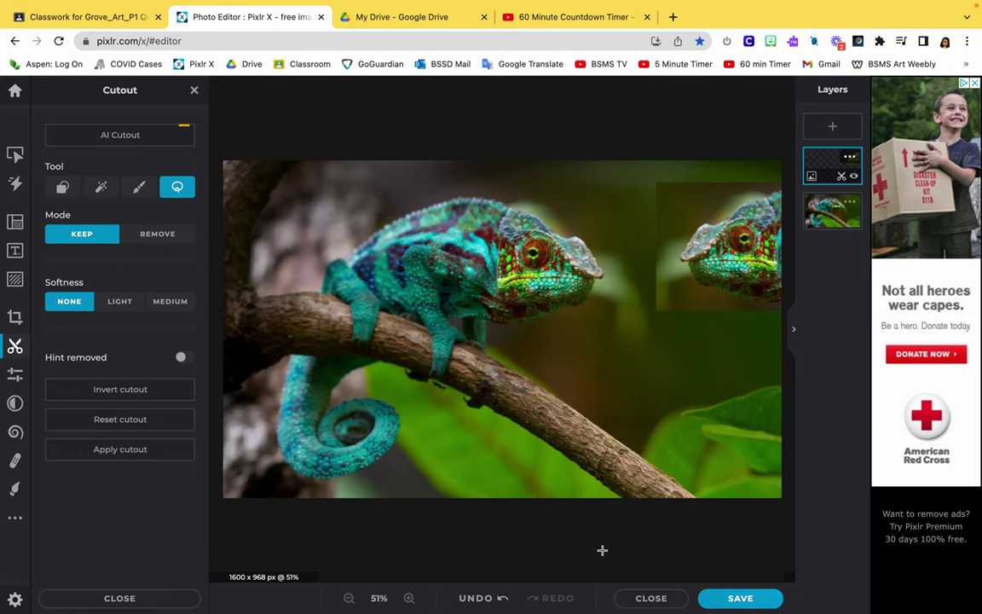
left_click(409, 597)
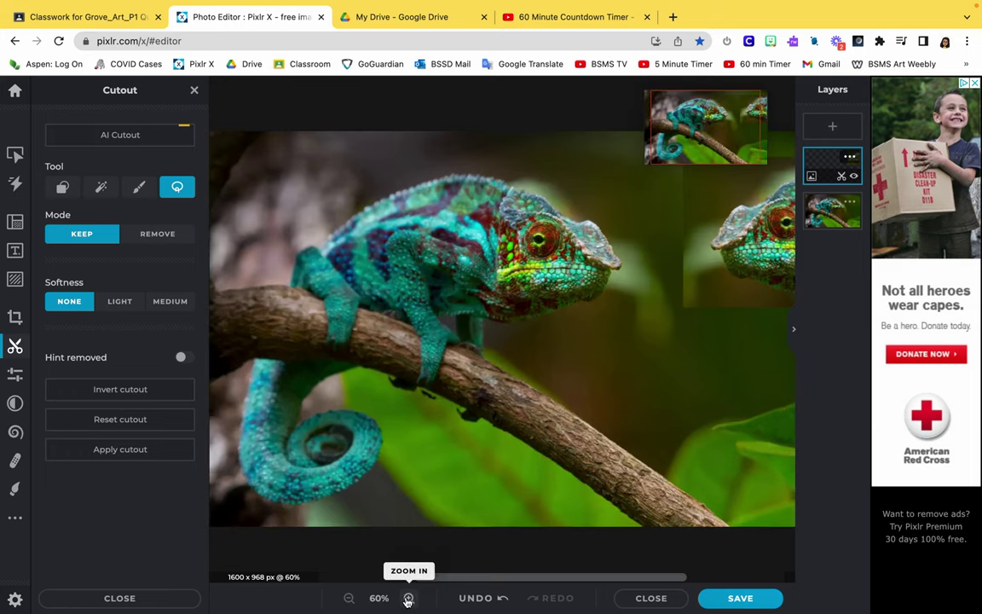
left_click(408, 597)
left_click(408, 597)
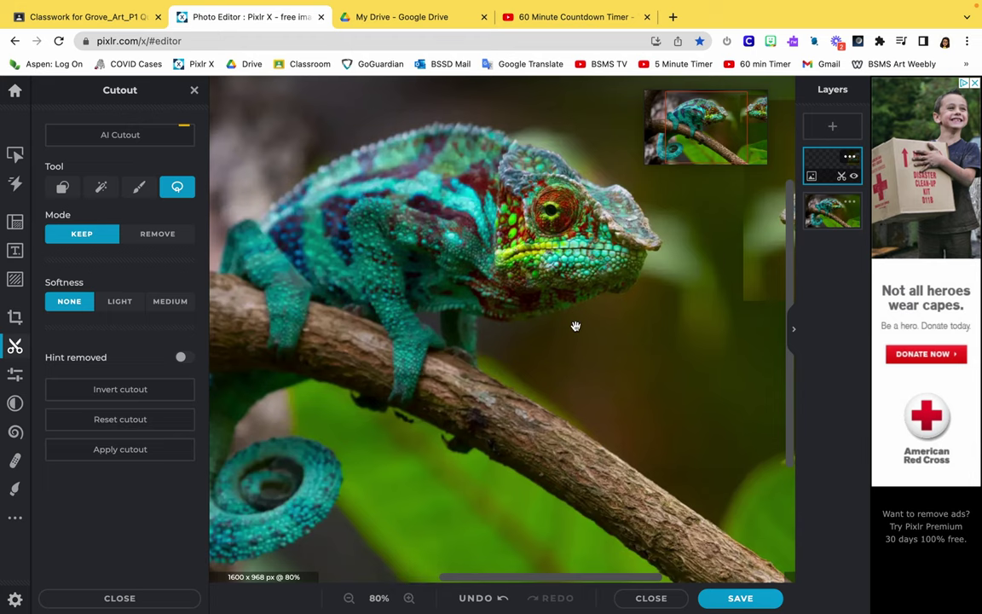
left_click_drag(575, 326, 218, 401)
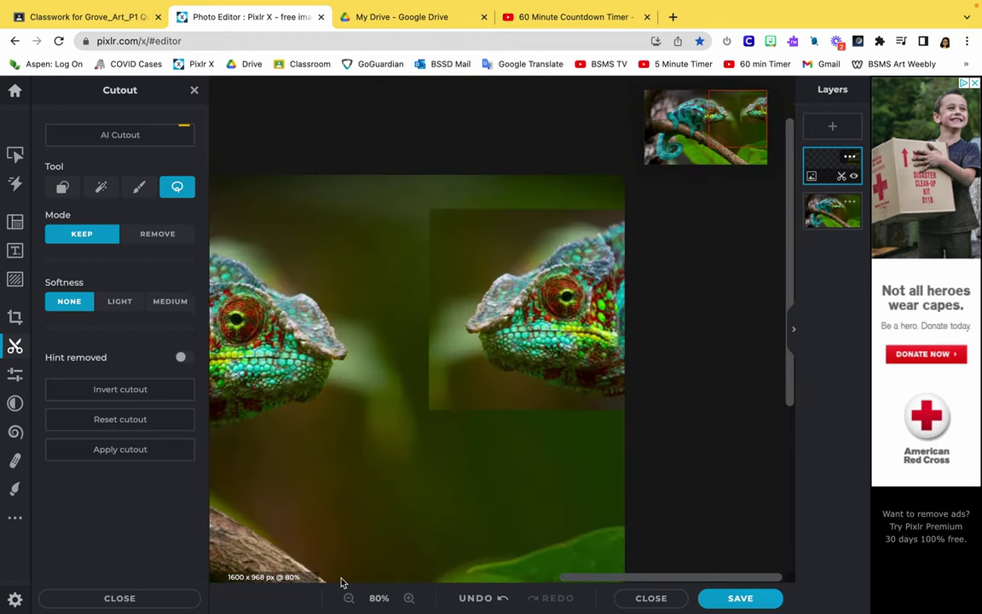
left_click(409, 600)
left_click(410, 599)
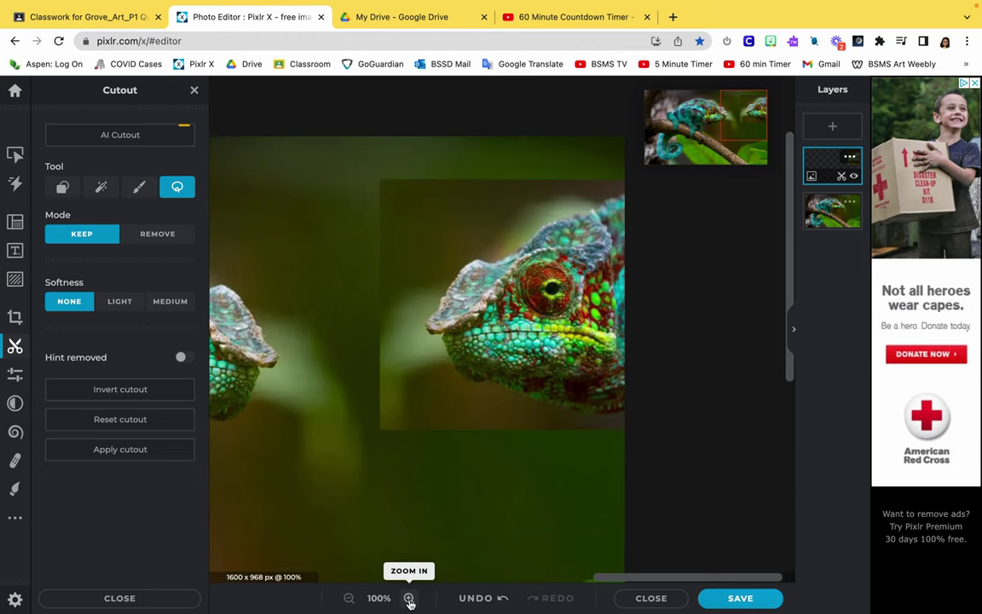
left_click(410, 599)
left_click(410, 600)
left_click(409, 600)
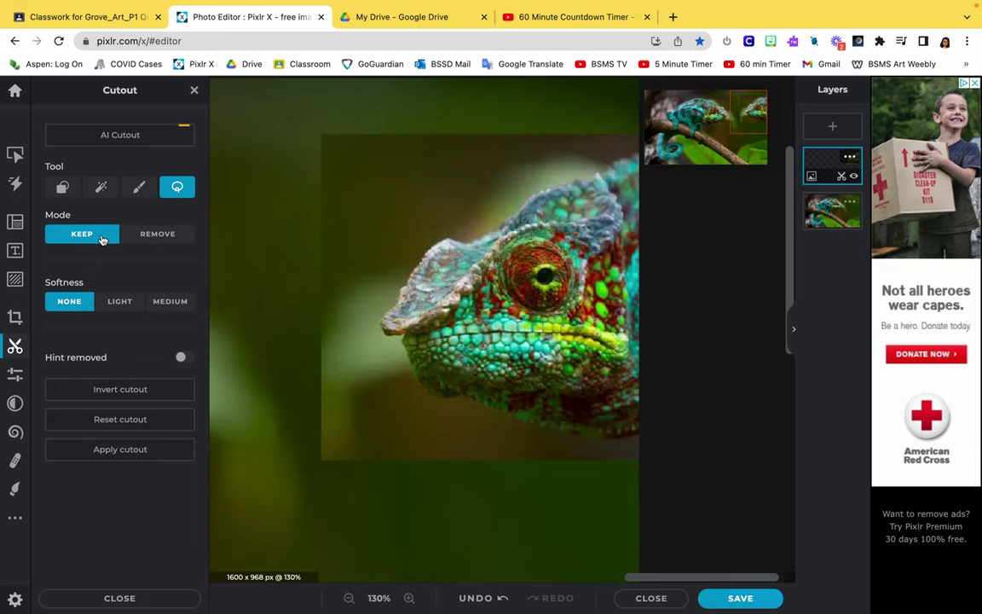
- In Remove mode, lasso away the dark box around the copied head, then zoom out
left_click(170, 238)
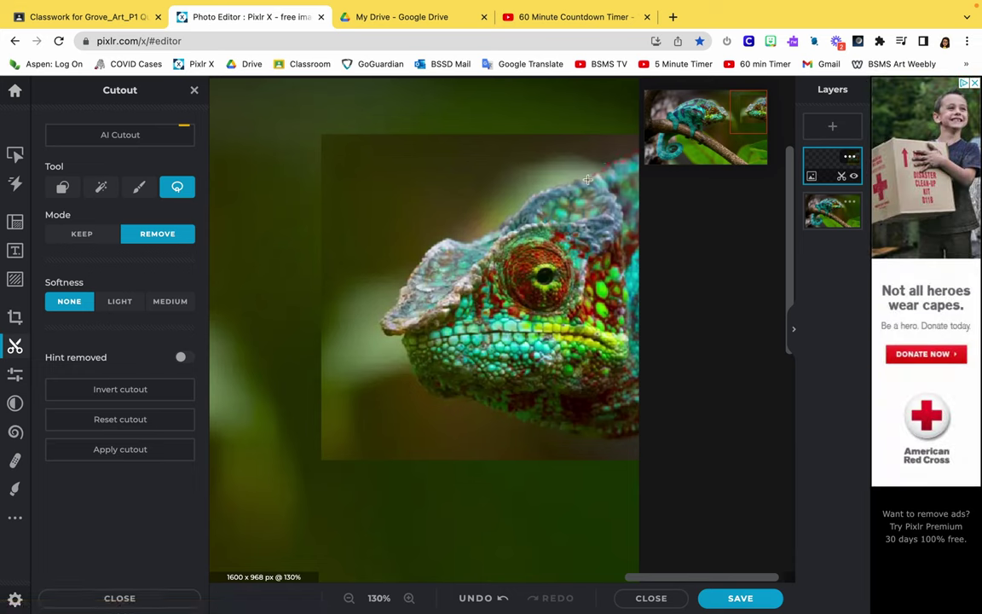
mouse_move(588, 180)
left_mouse_down()
mouse_move(556, 175)
mouse_move(541, 132)
mouse_move(594, 116)
mouse_move(636, 122)
mouse_move(633, 154)
left_mouse_up()
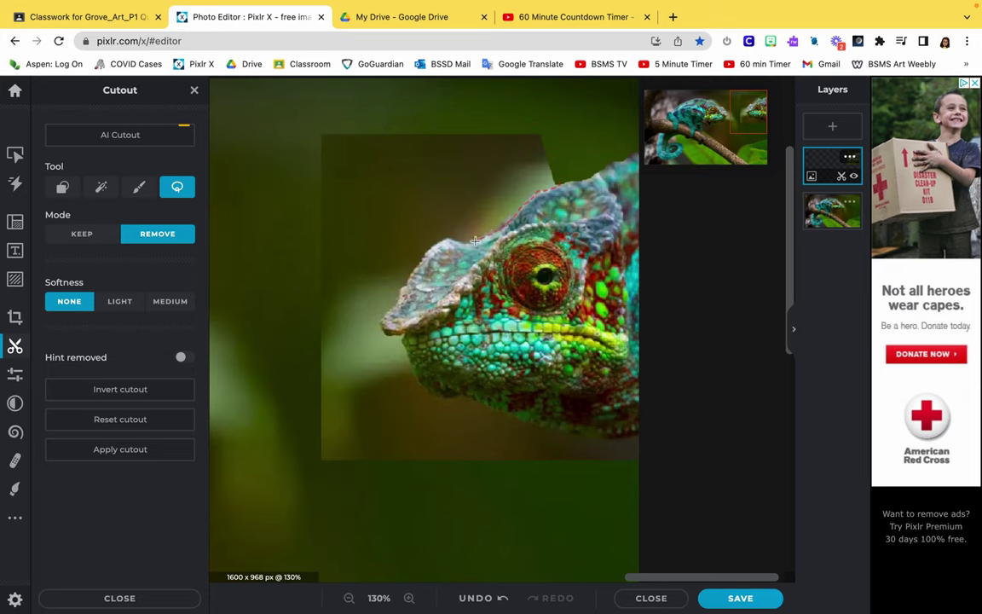
mouse_move(441, 231)
left_mouse_down()
mouse_move(429, 140)
mouse_move(482, 117)
mouse_move(534, 124)
mouse_move(558, 184)
left_mouse_up()
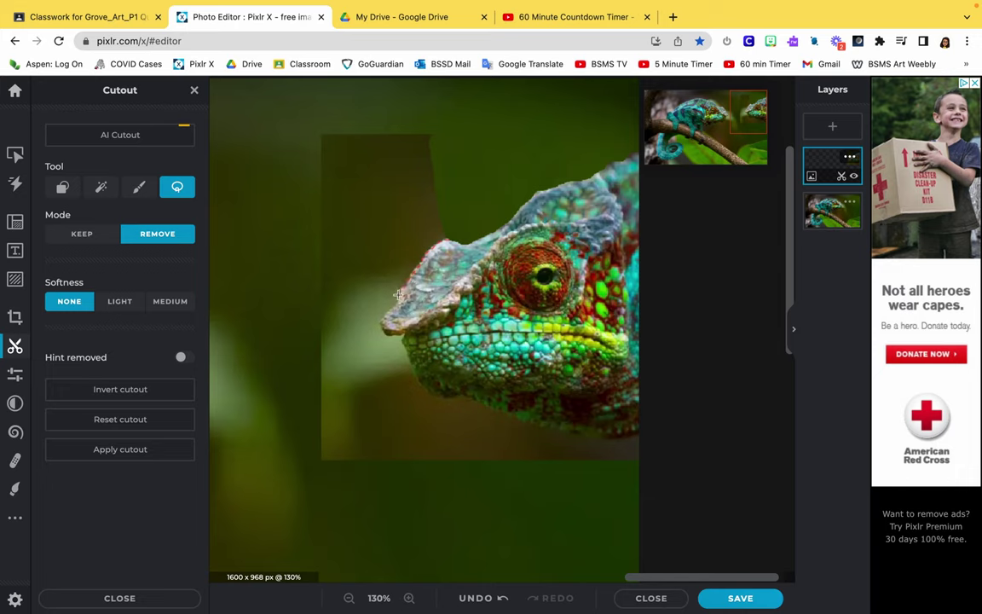
mouse_move(381, 332)
left_mouse_down()
mouse_move(349, 349)
mouse_move(284, 340)
mouse_move(271, 159)
mouse_move(348, 109)
mouse_move(441, 131)
mouse_move(458, 217)
mouse_move(444, 243)
left_mouse_up()
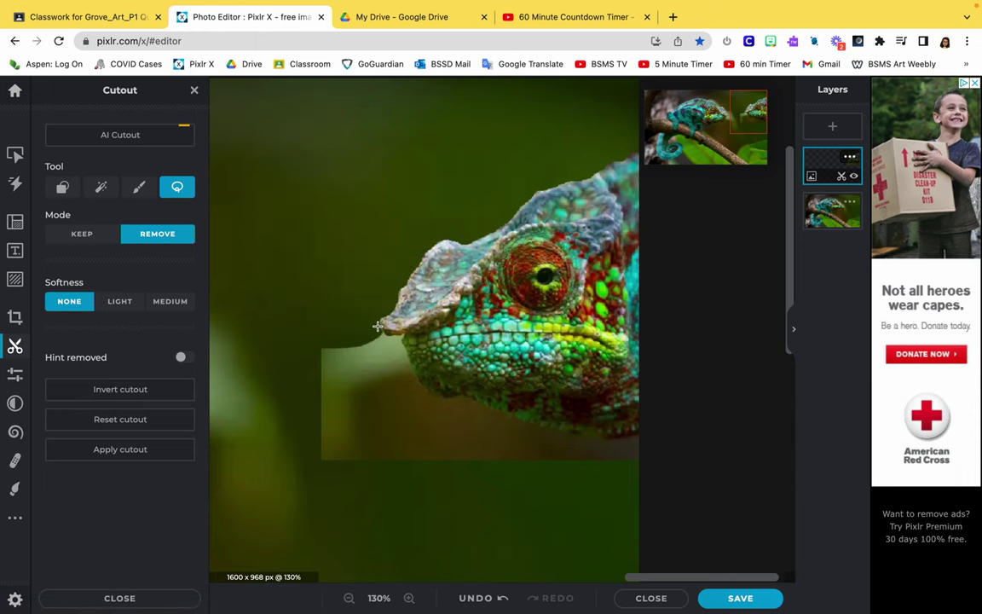
left_click_drag(379, 328, 399, 334)
mouse_move(434, 402)
left_mouse_down()
mouse_move(468, 396)
mouse_move(486, 406)
mouse_move(486, 472)
mouse_move(251, 460)
mouse_move(286, 315)
mouse_move(376, 327)
left_mouse_up()
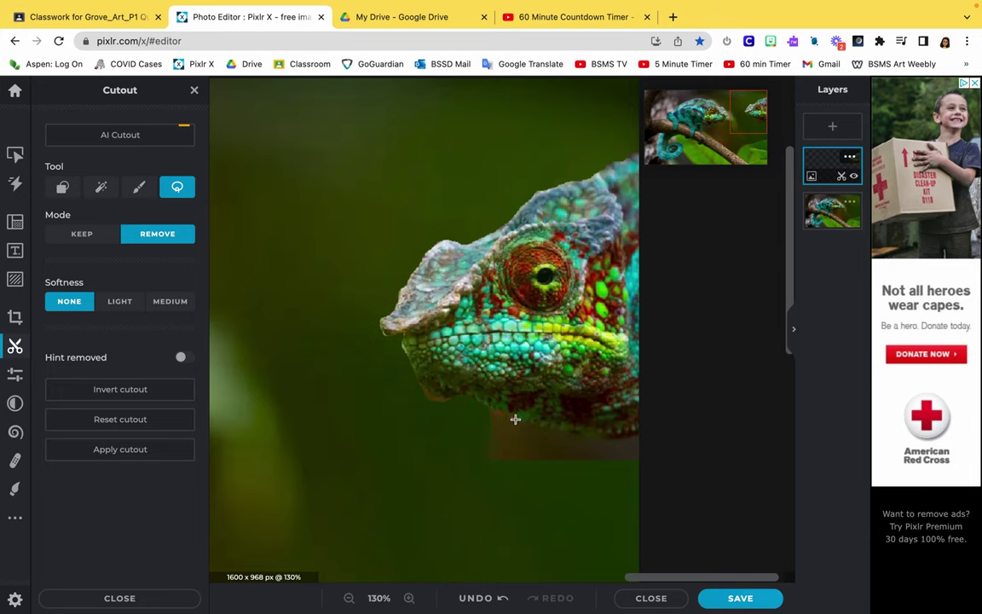
mouse_move(490, 410)
left_mouse_down()
mouse_move(614, 437)
mouse_move(652, 430)
mouse_move(626, 480)
mouse_move(452, 468)
mouse_move(474, 417)
mouse_move(491, 404)
left_mouse_up()
scroll(490, 404, "down", 5)
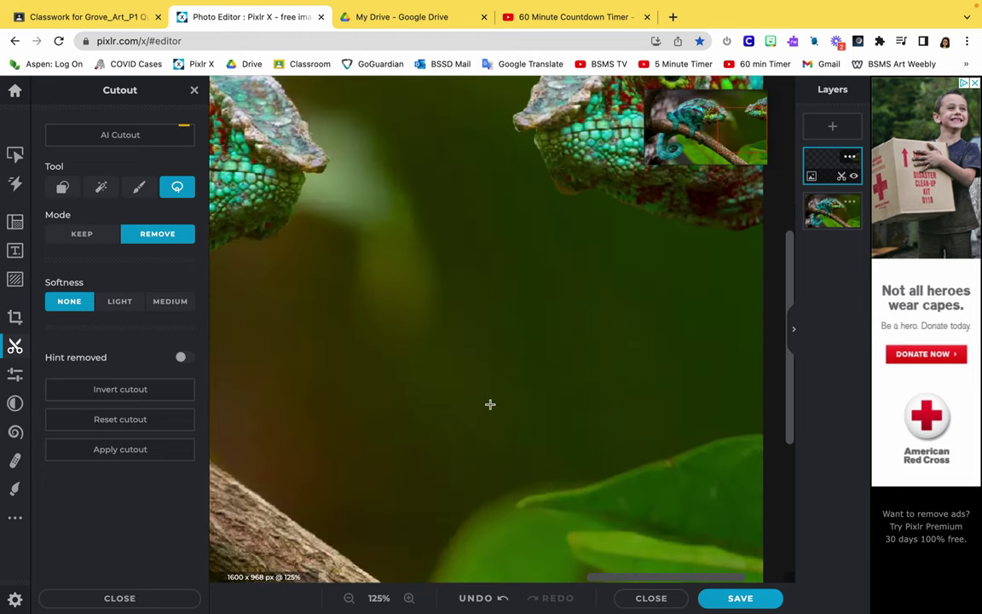
left_click(351, 598)
left_click(351, 597)
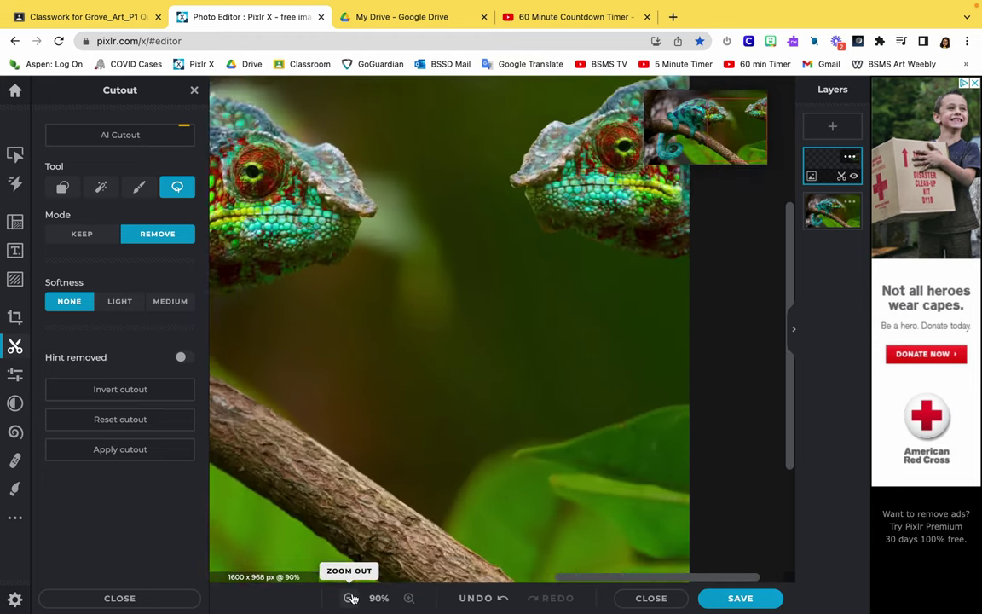
left_click(350, 598)
left_click(351, 598)
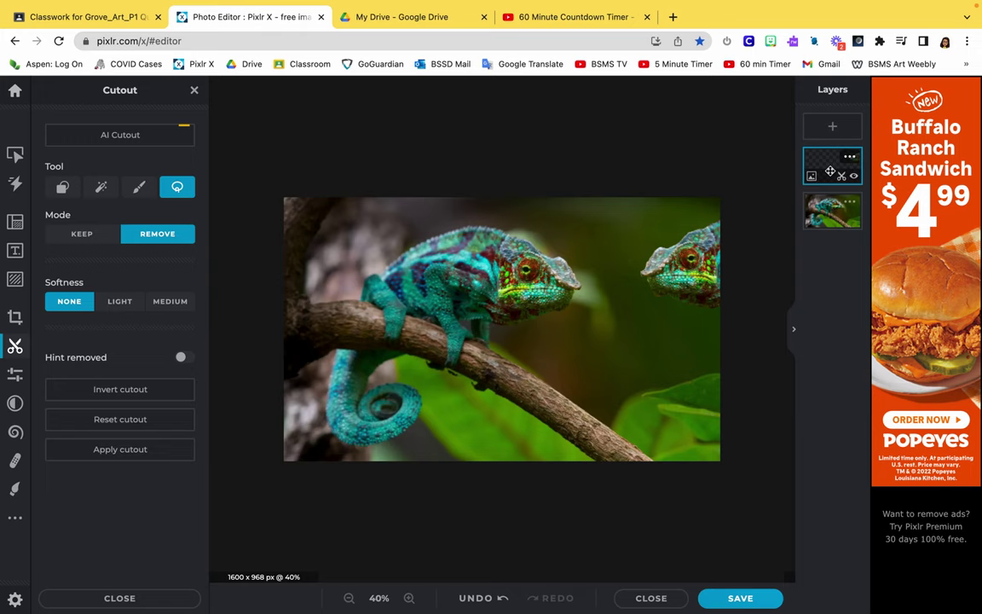
- Toggle the copied head's visibility to compare it against the original
left_click(855, 177)
left_click(854, 177)
left_click(855, 178)
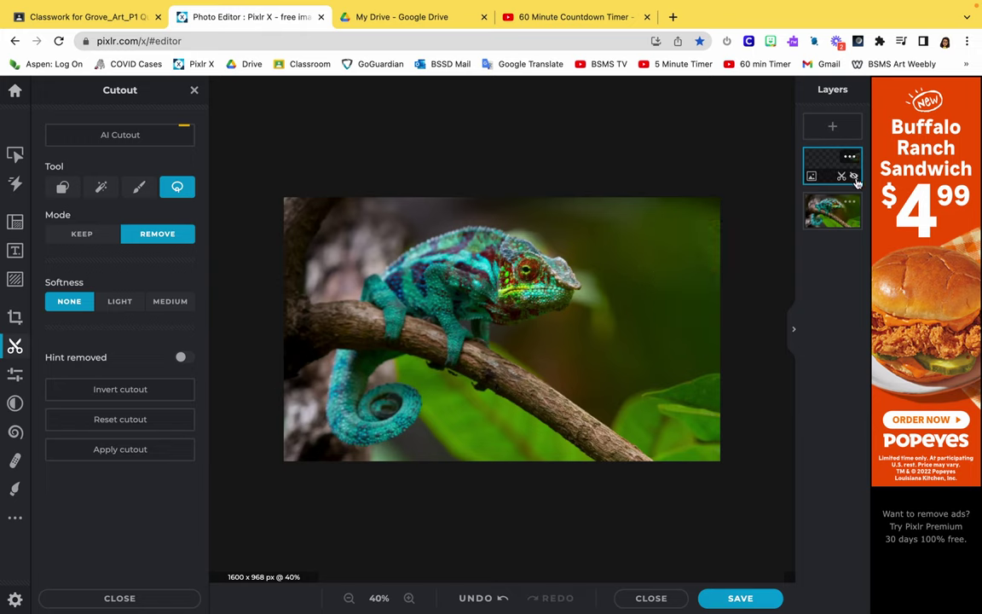
left_click(854, 177)
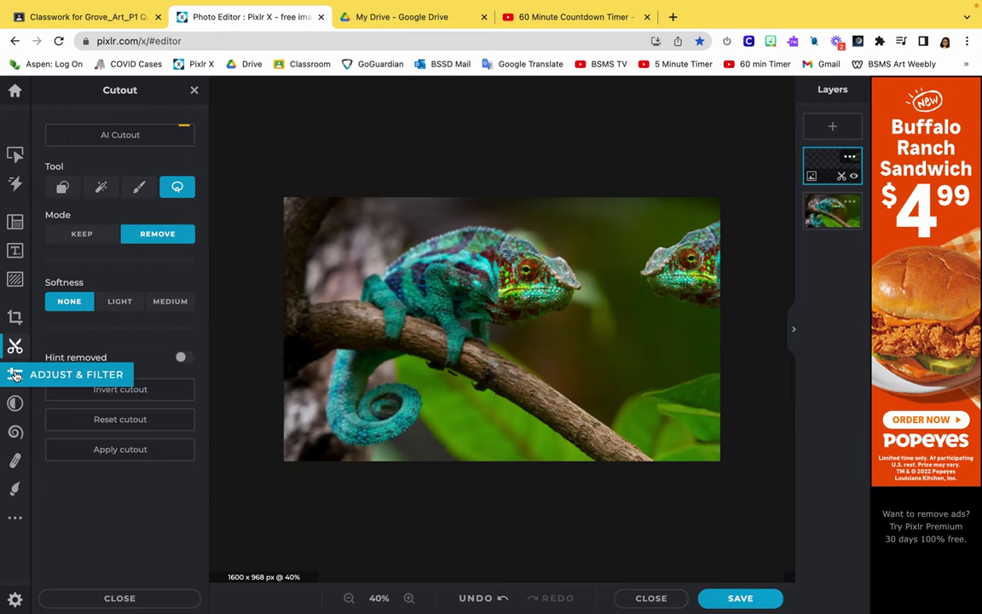
- Recolour the head pink: Temperature 86, Tint -86, Hue -87, Vibrance -87
left_click(15, 376)
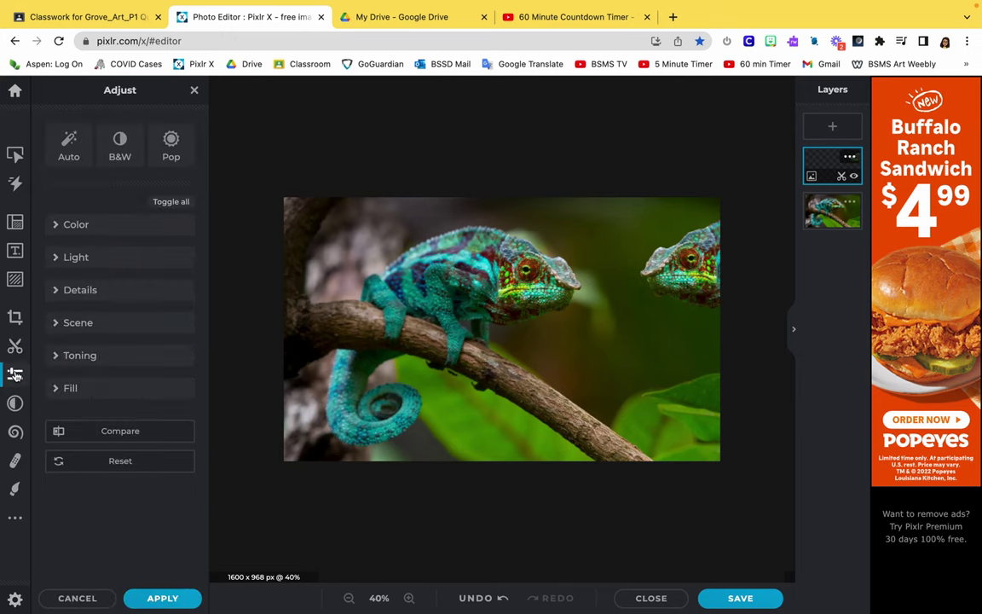
left_click(53, 225)
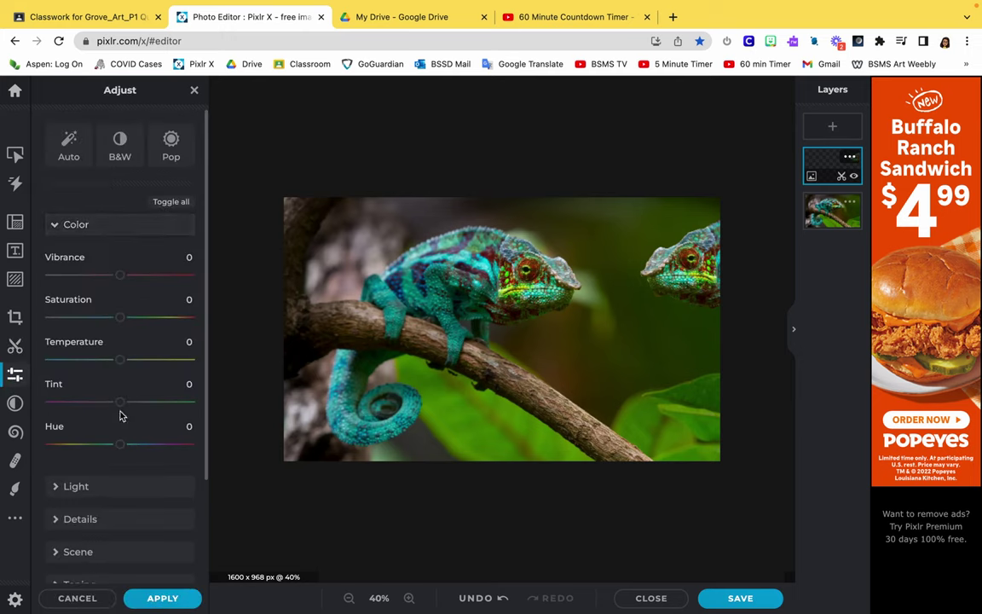
left_click_drag(124, 449, 90, 448)
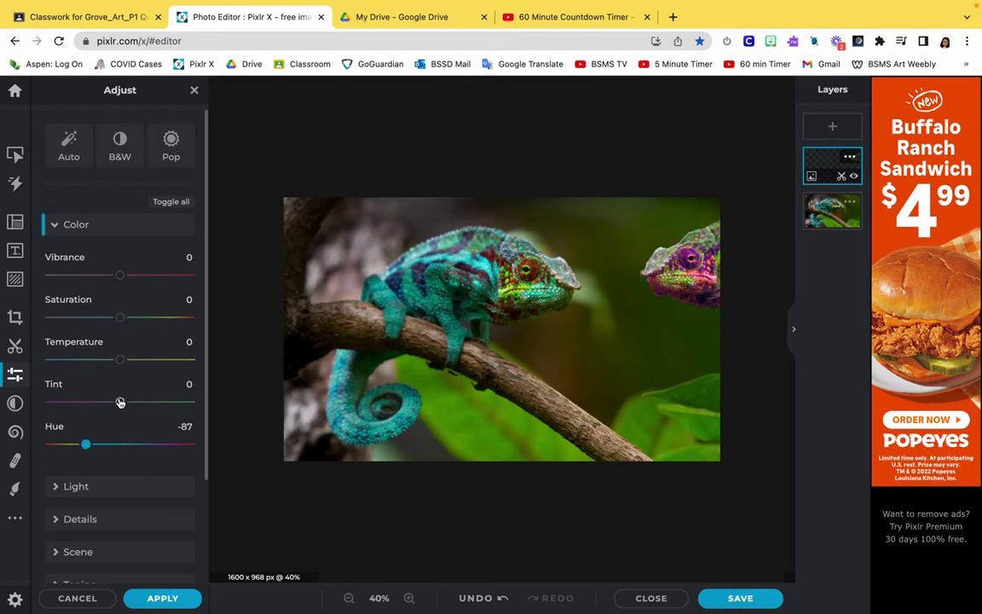
left_click_drag(120, 401, 58, 402)
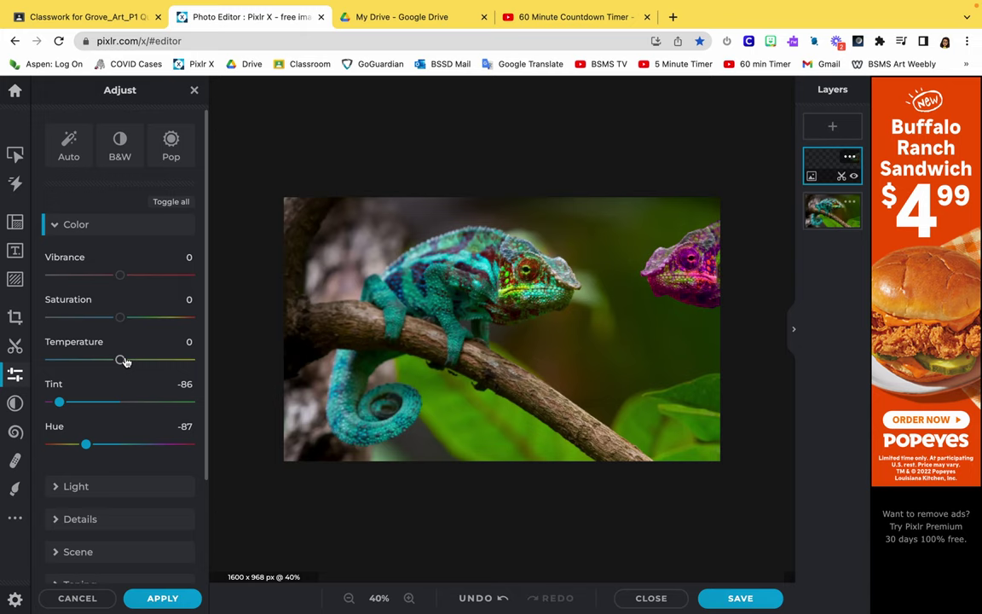
left_click_drag(121, 360, 179, 359)
left_click_drag(118, 320, 166, 320)
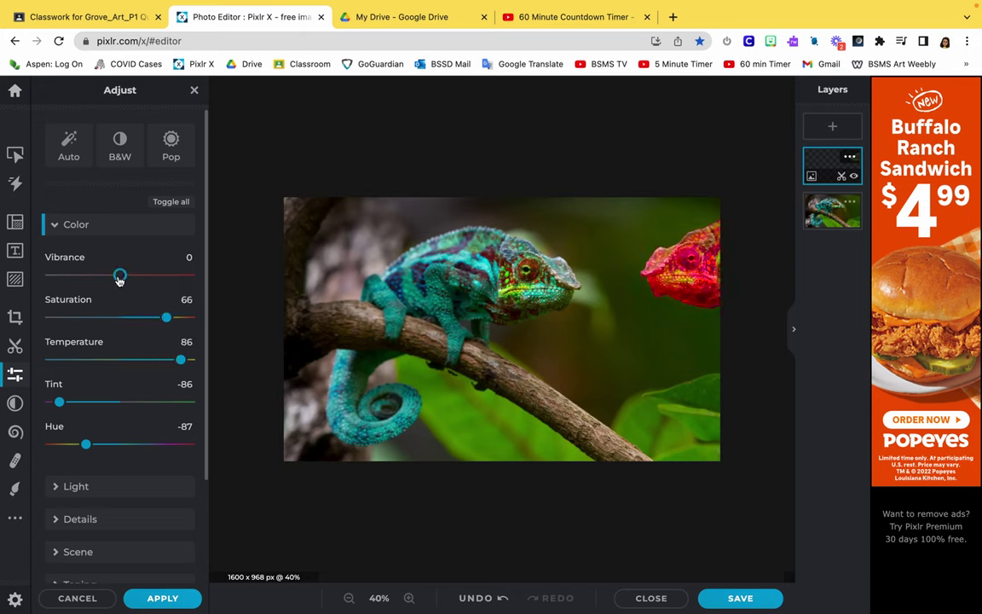
left_click_drag(121, 275, 58, 275)
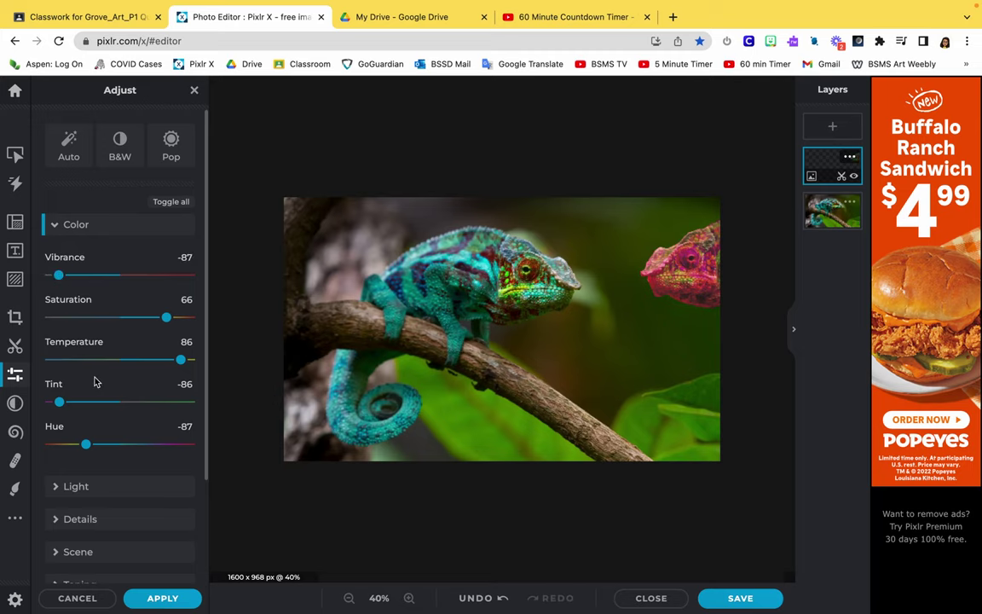
mouse_move(84, 447)
left_mouse_down()
mouse_move(49, 445)
mouse_move(86, 450)
left_mouse_up()
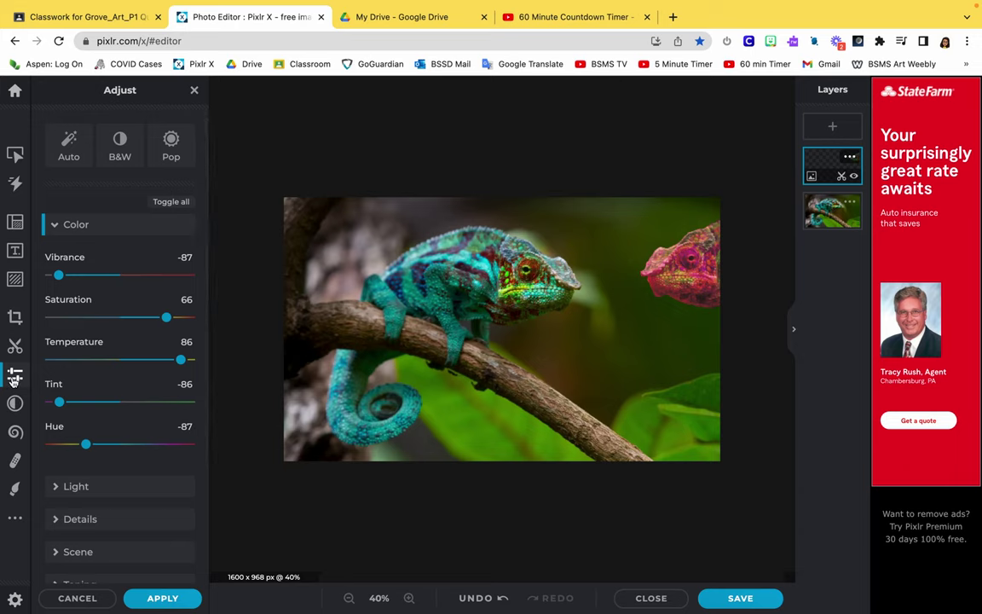
- Raise the pink head layer's Brightness to 44 in the Light settings
left_click(69, 227)
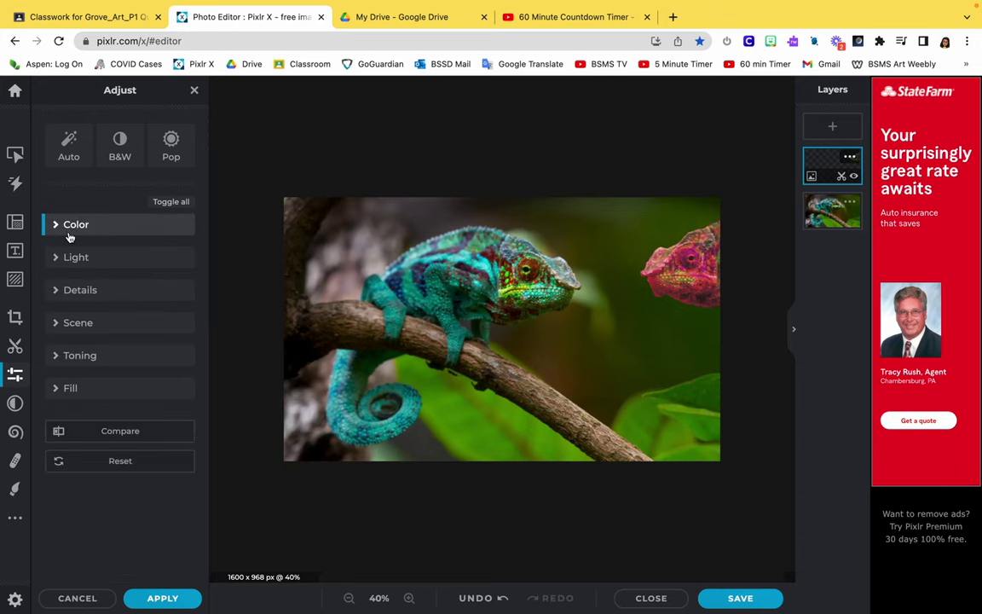
left_click(73, 258)
left_click_drag(120, 307, 152, 310)
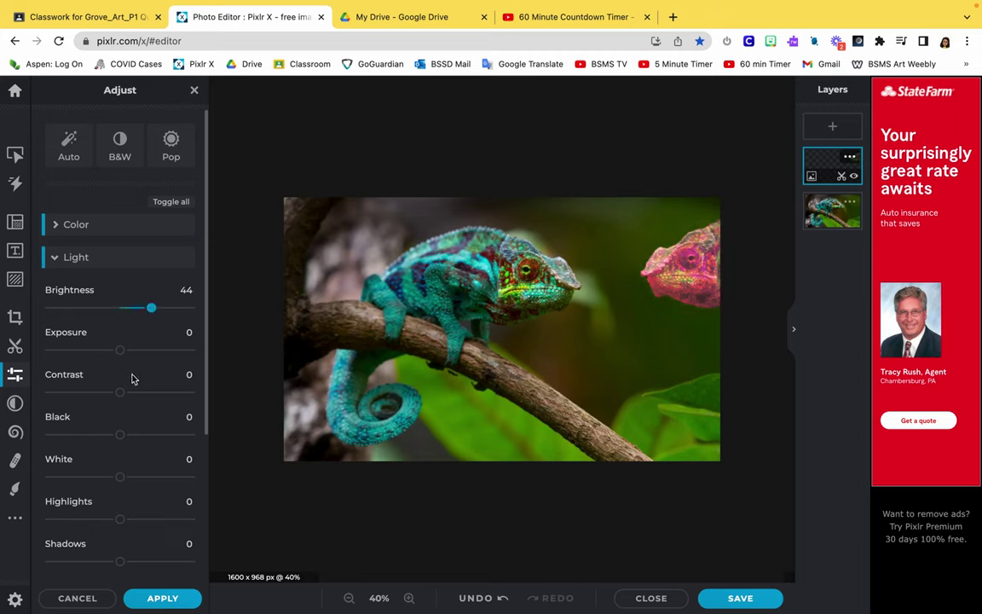
- Try several Fill colour shades, ending on dark magenta, then bring up the Effect presets
scroll(112, 417, "down", 5)
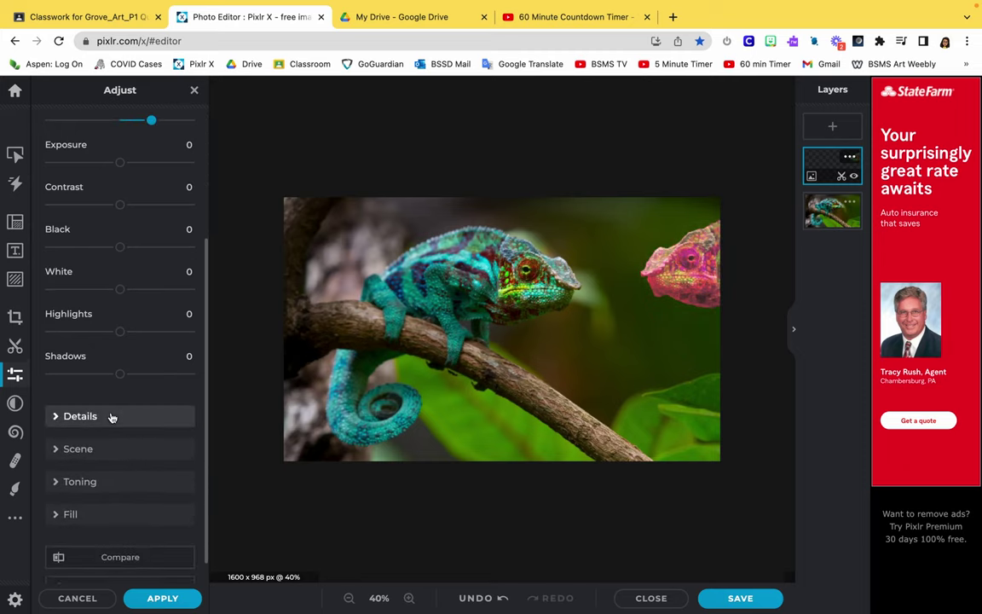
left_click(79, 516)
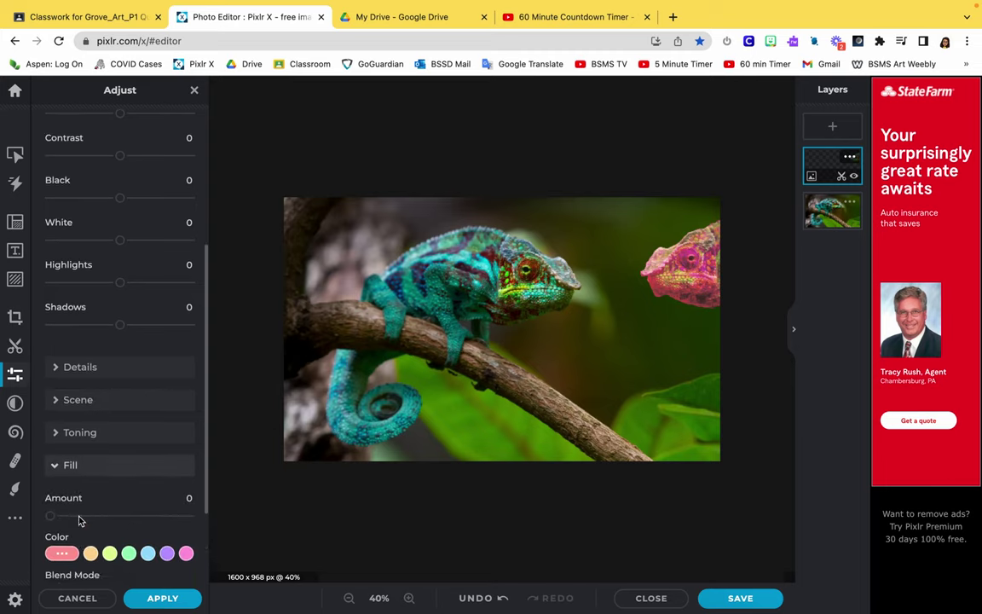
scroll(118, 453, "down", 3)
left_click(186, 432)
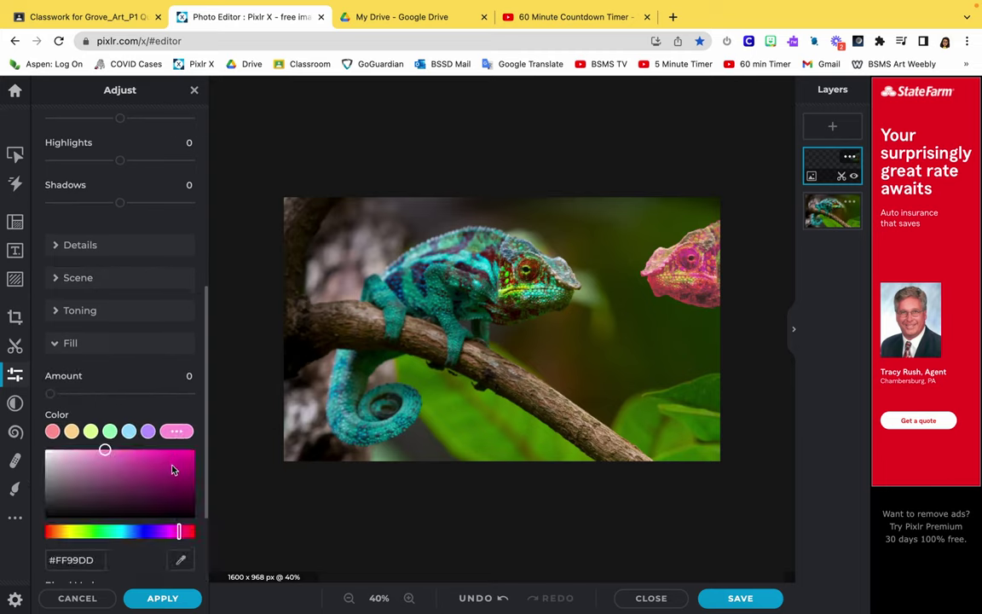
left_click(173, 469)
left_click(160, 504)
left_click(156, 531)
left_click(186, 533)
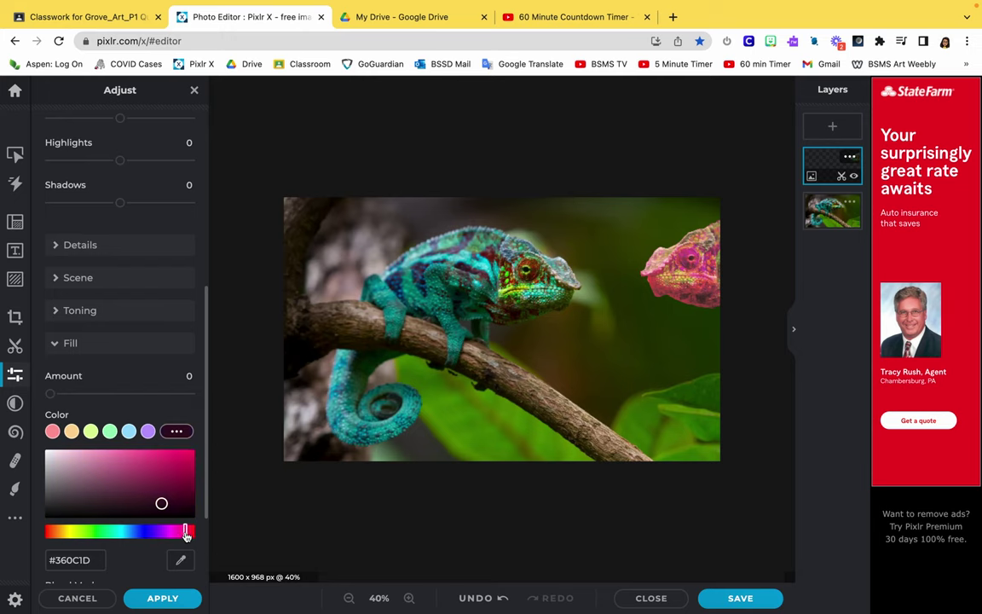
scroll(83, 204, "up", 5)
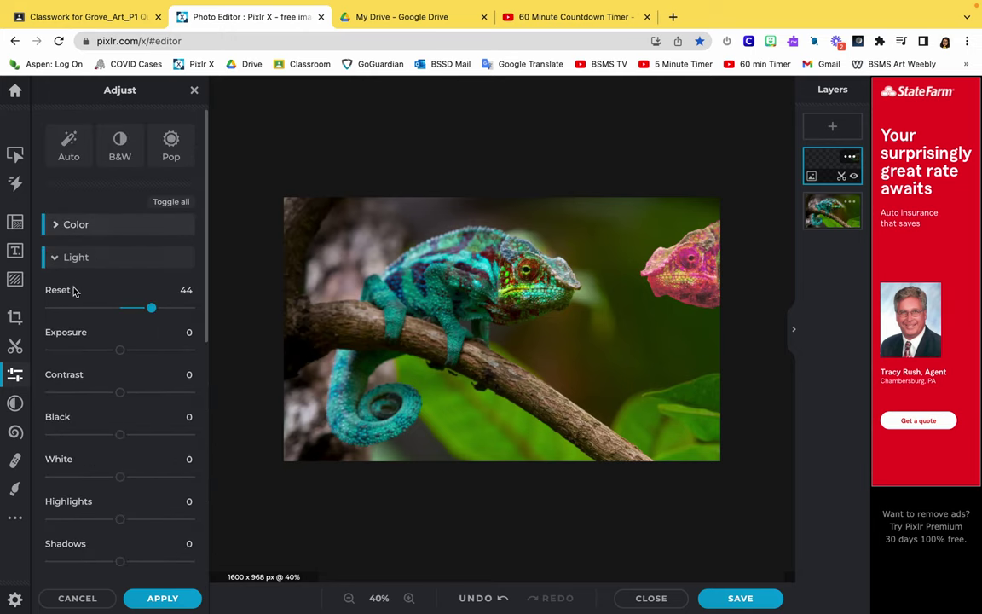
left_click(66, 259)
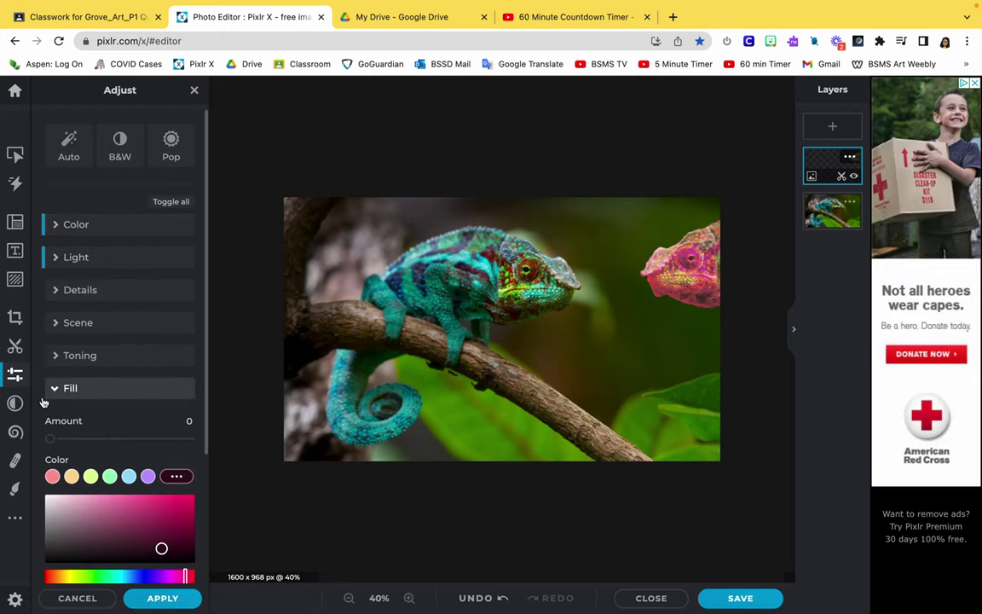
left_click(15, 403)
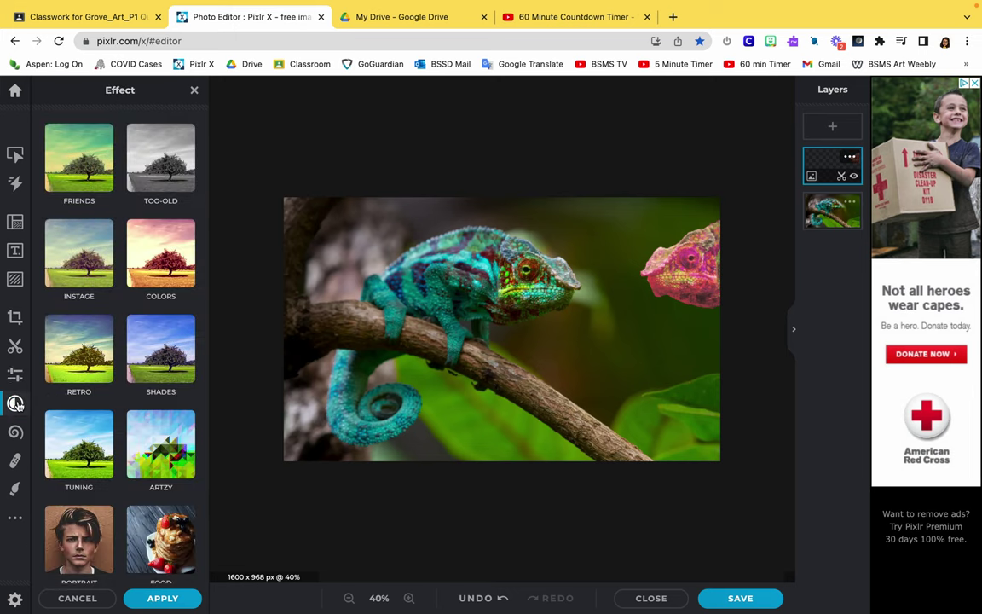
left_click(155, 241)
left_click(135, 372)
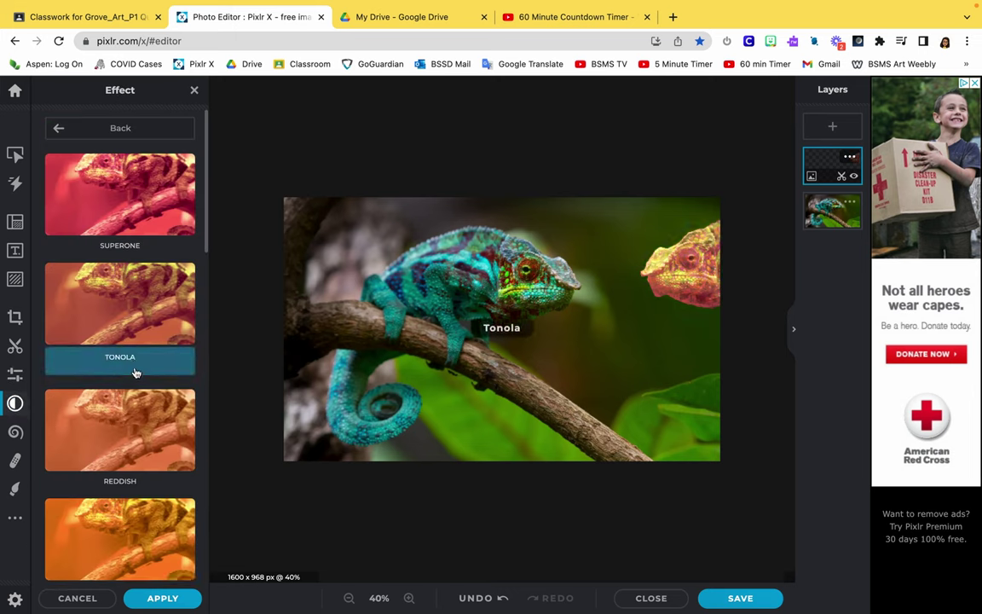
left_click(131, 524)
scroll(133, 526, "down", 3)
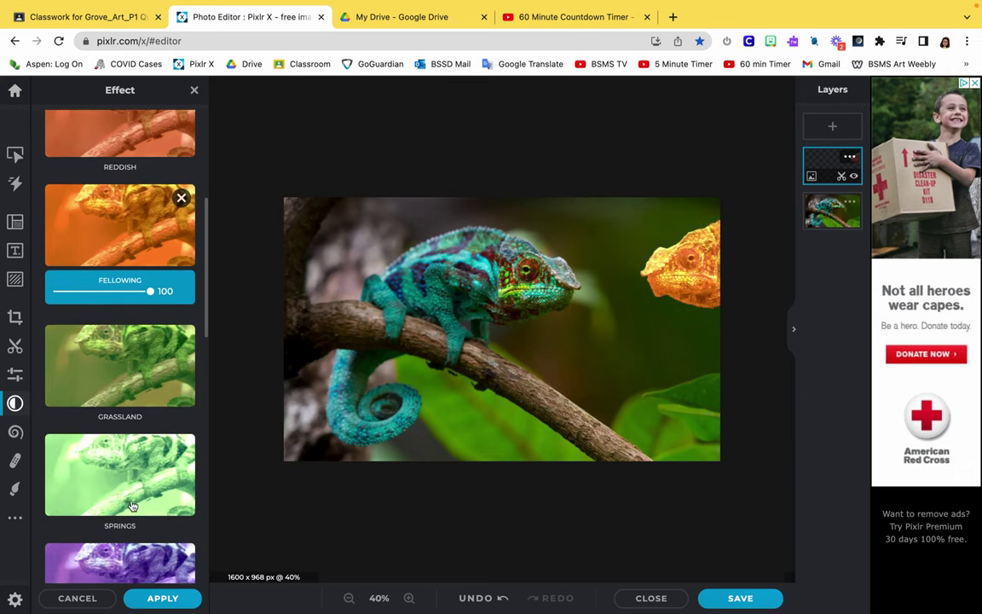
scroll(128, 495, "up", 3)
left_click(59, 127)
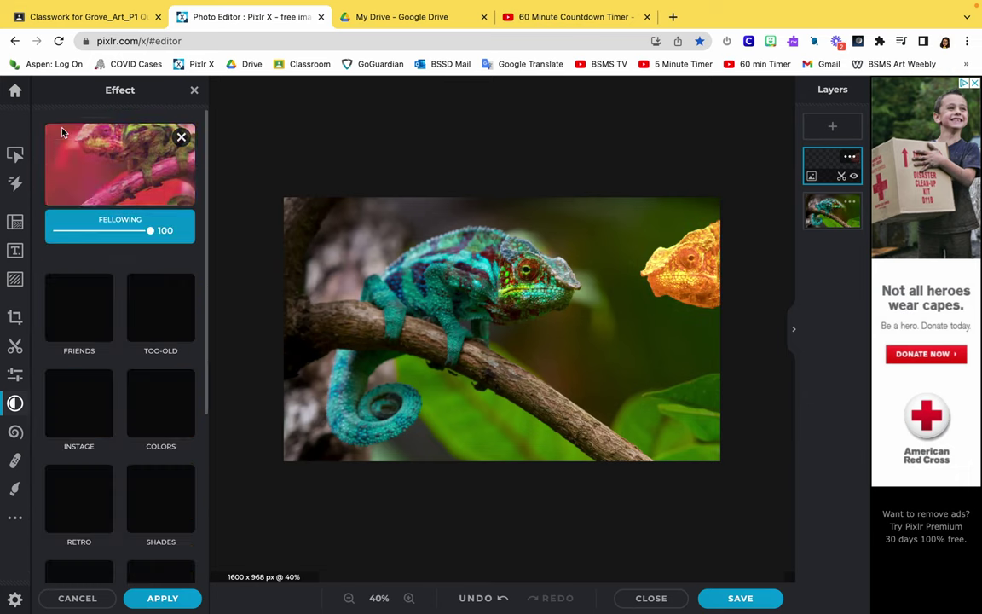
left_click(180, 136)
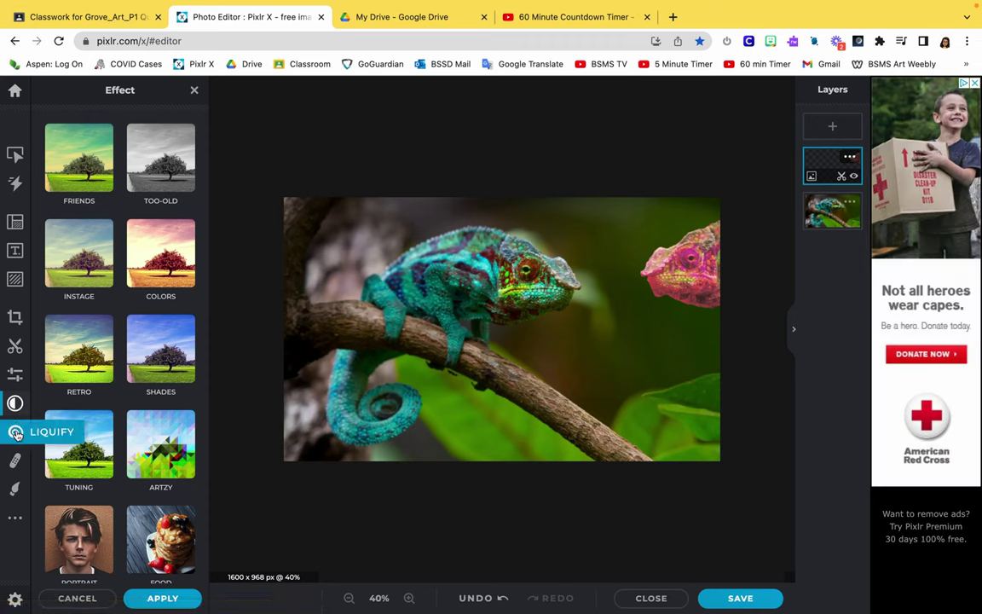
- With Liquify open, duplicate the Background chameleon layer and zoom in to 50%
left_click(16, 433)
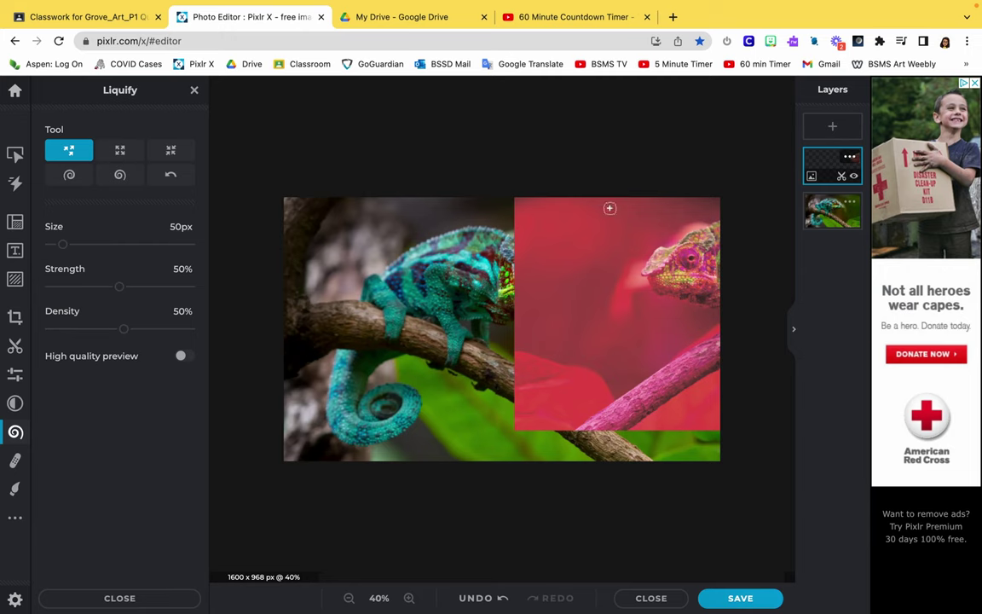
left_click(839, 218)
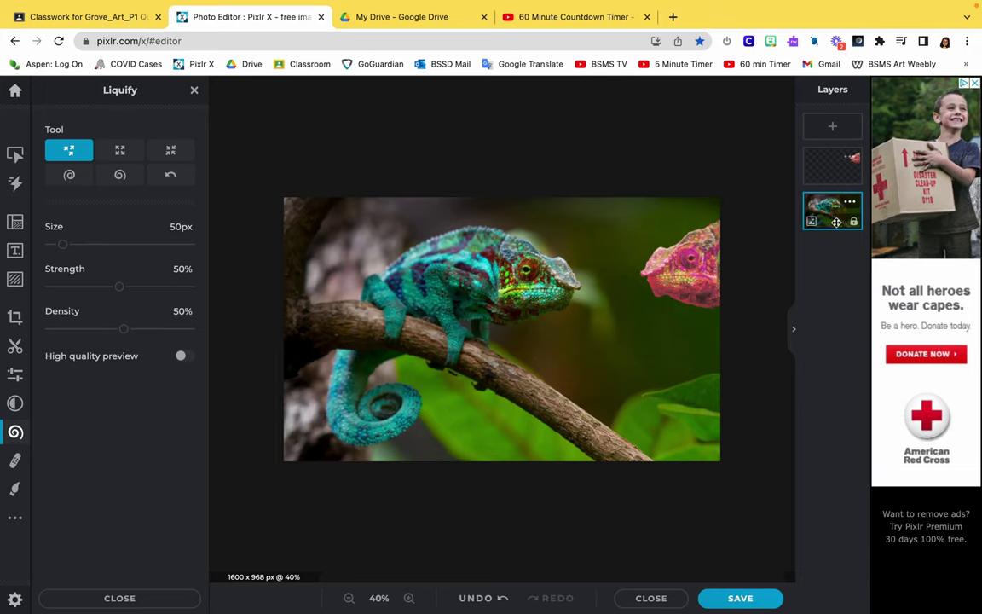
left_click(852, 205)
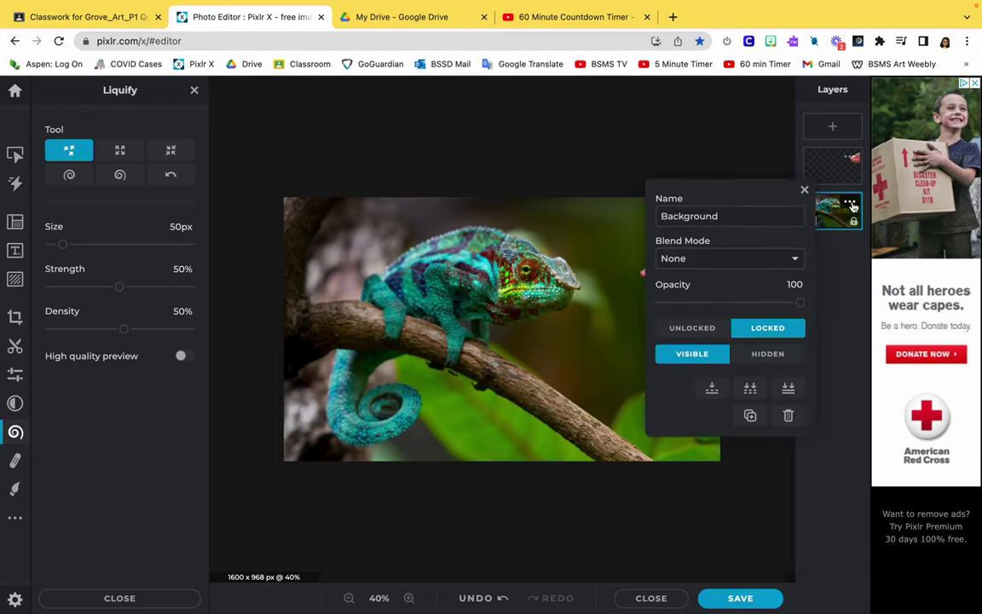
left_click(751, 417)
left_click(825, 208)
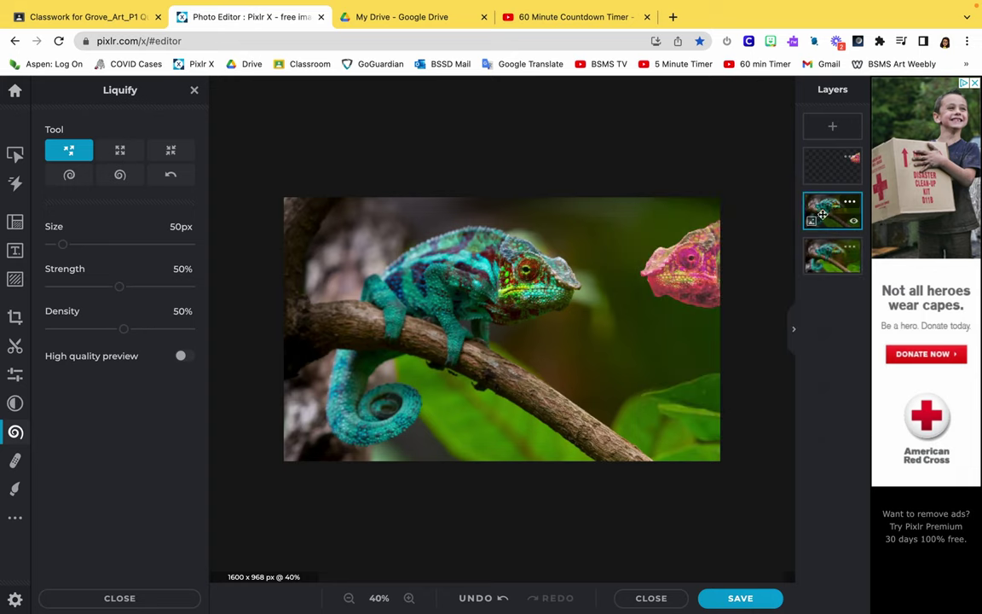
left_click(410, 599)
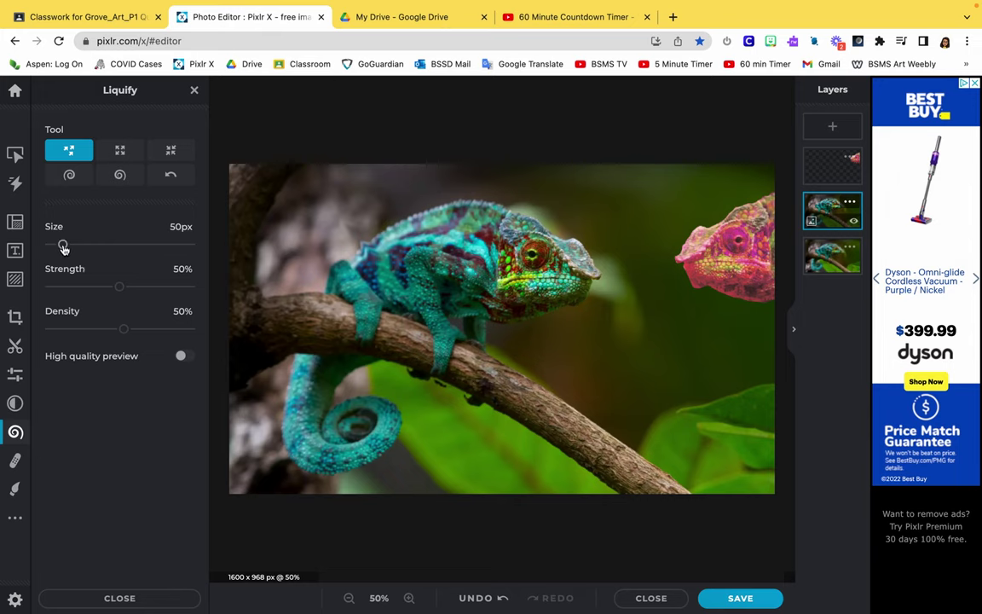
- Set Liquify Push to Size 146px and Strength 75%, then push four tall spikes up along the back
left_click_drag(63, 246, 89, 245)
left_click_drag(120, 291, 155, 288)
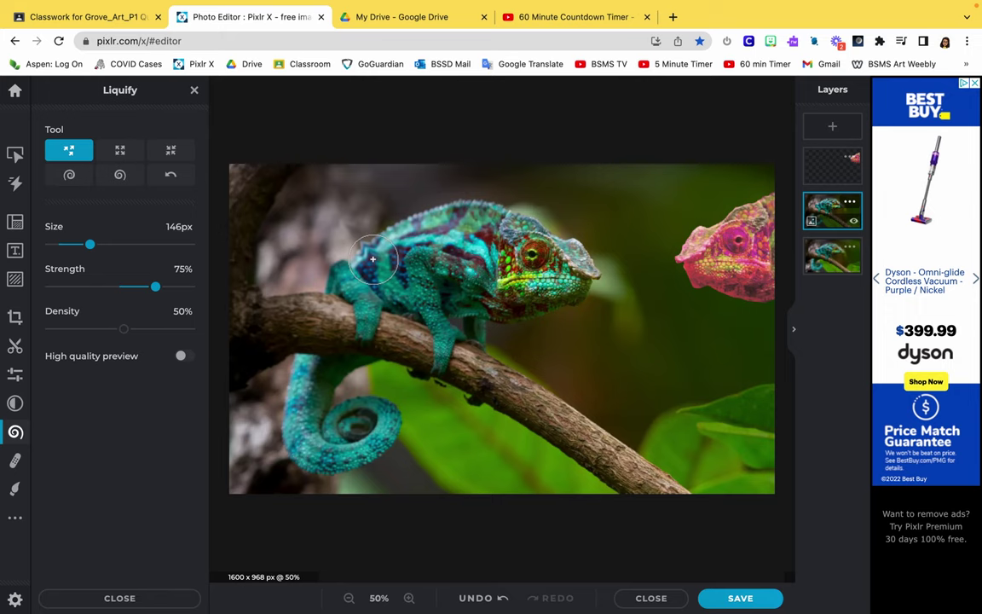
mouse_move(373, 259)
left_mouse_down()
mouse_move(336, 212)
mouse_move(360, 226)
left_mouse_up()
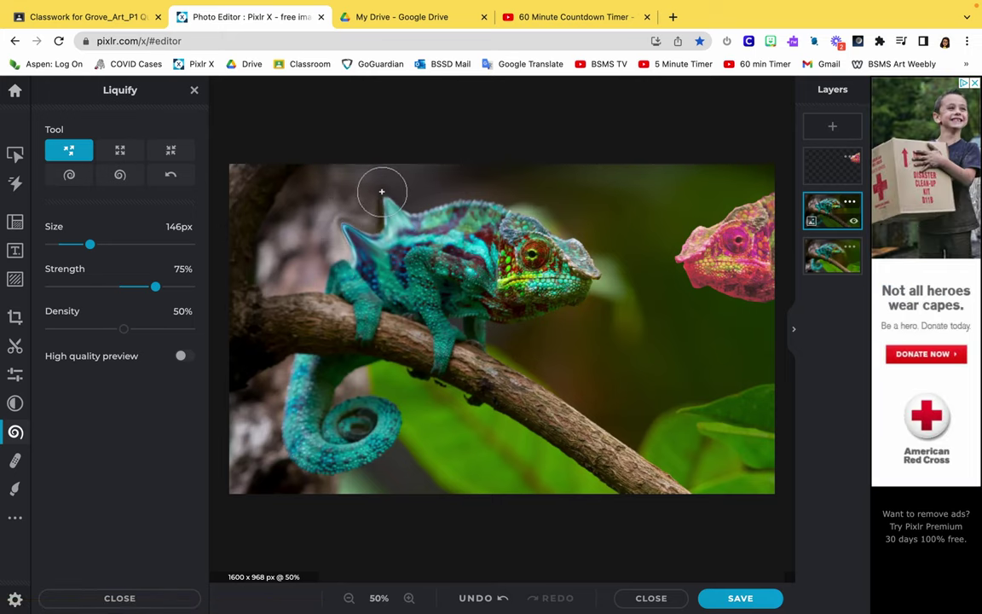
left_click_drag(430, 204, 426, 181)
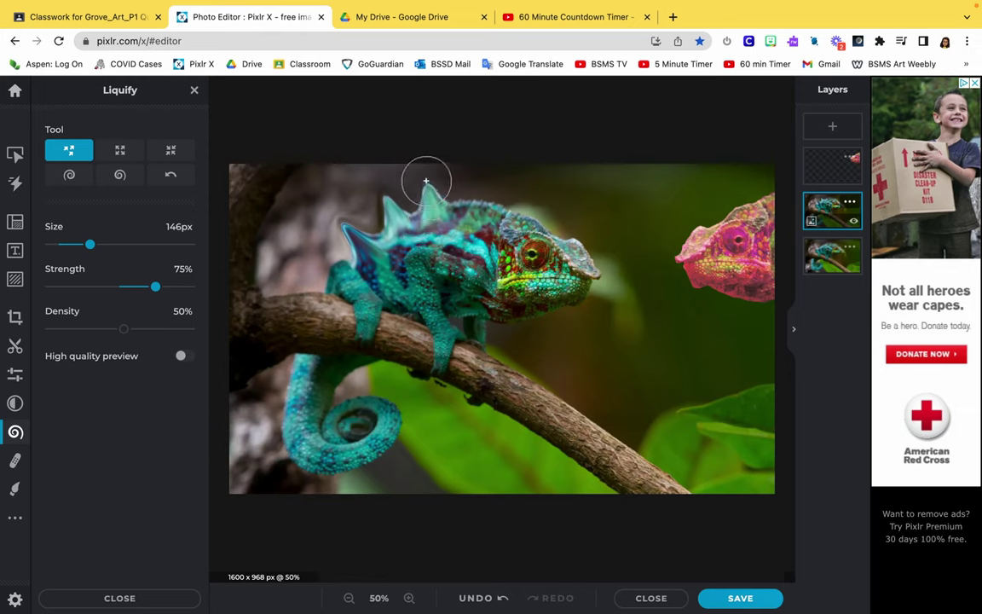
left_click_drag(474, 213, 476, 165)
left_click_drag(510, 208, 522, 171)
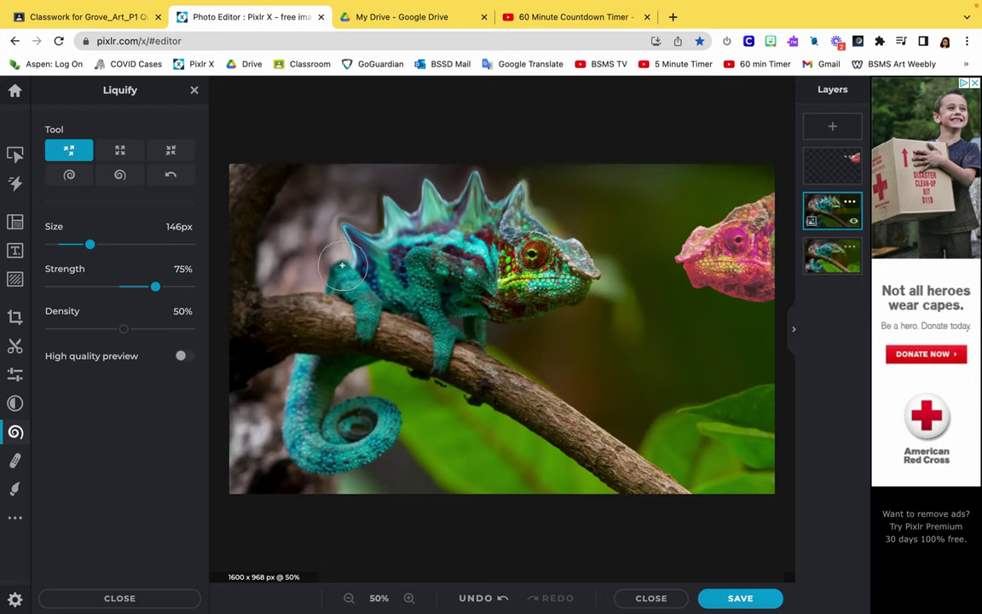
- Try clockwise and counter-clockwise swirls on the tail, then undo them and the earlier crest warps
left_click(70, 179)
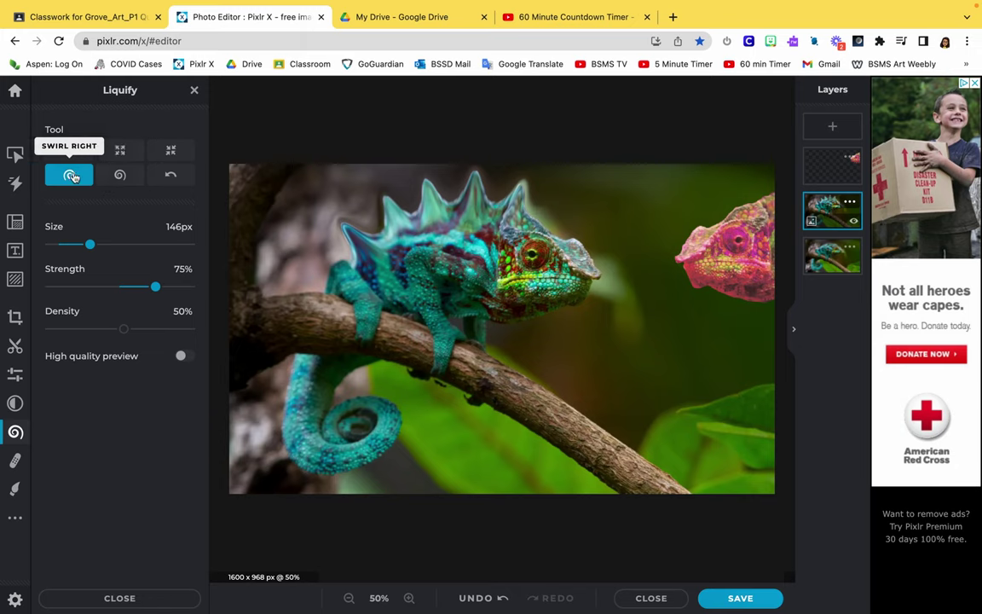
left_click_drag(326, 388, 355, 424)
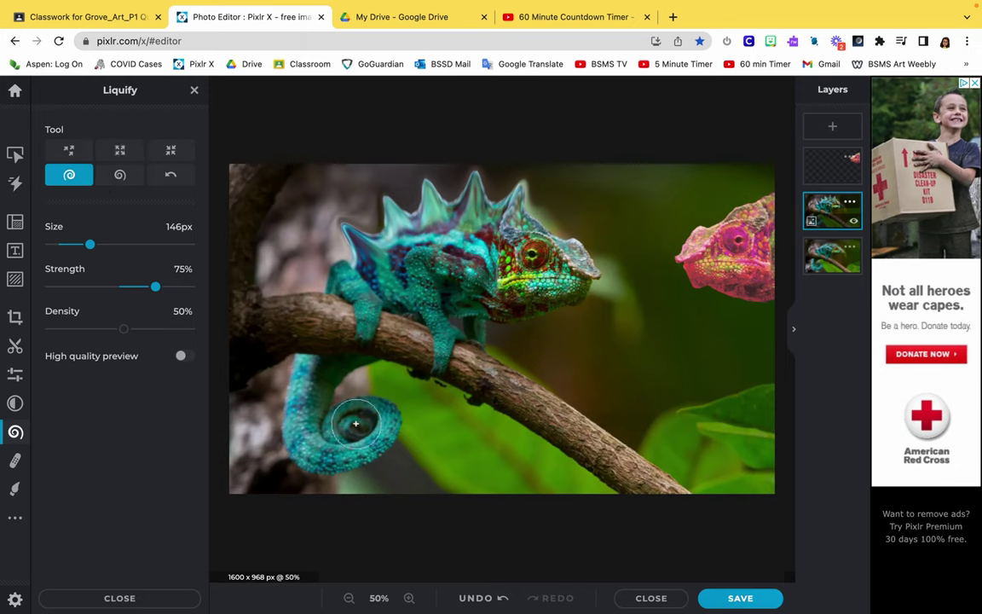
key("super+z")
left_click(120, 175)
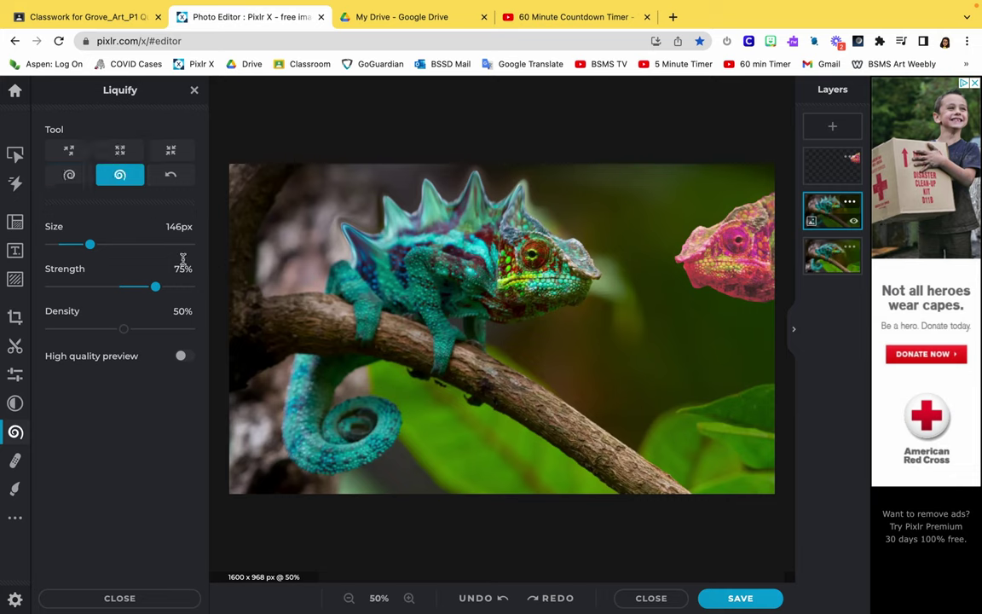
left_click_drag(376, 431, 322, 386)
key("super+z")
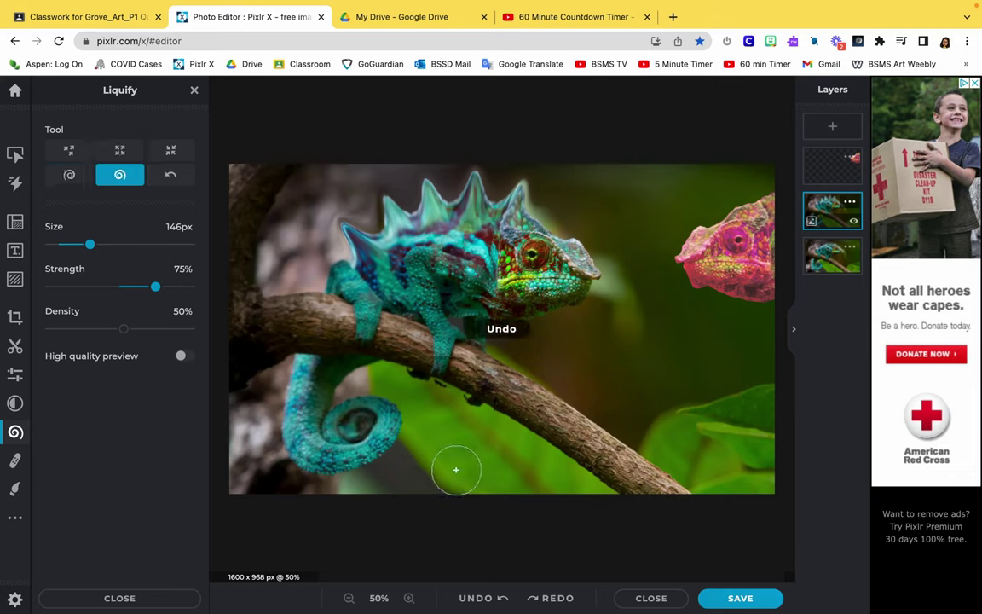
key("super+z")
key("super+z")
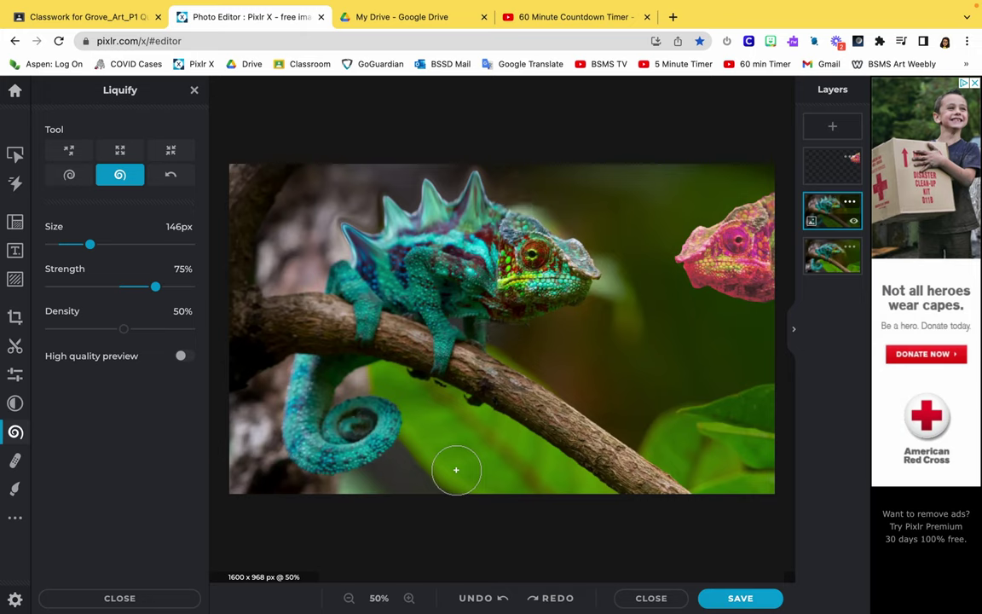
- Test Enlarge and Pinch on the green chameleon's eye, undoing both
left_click(121, 150)
left_click(532, 253)
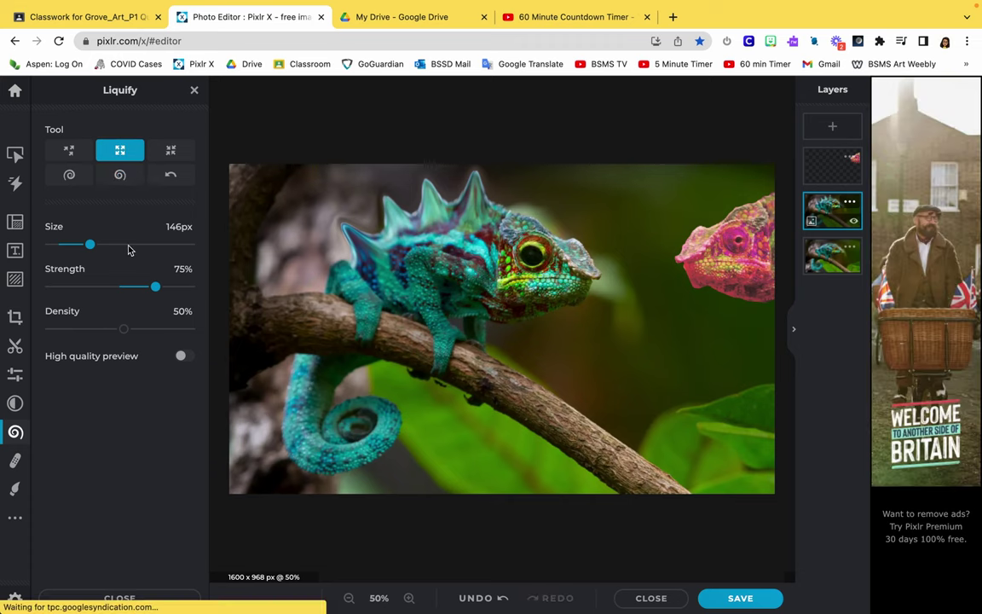
key("ctrl+z")
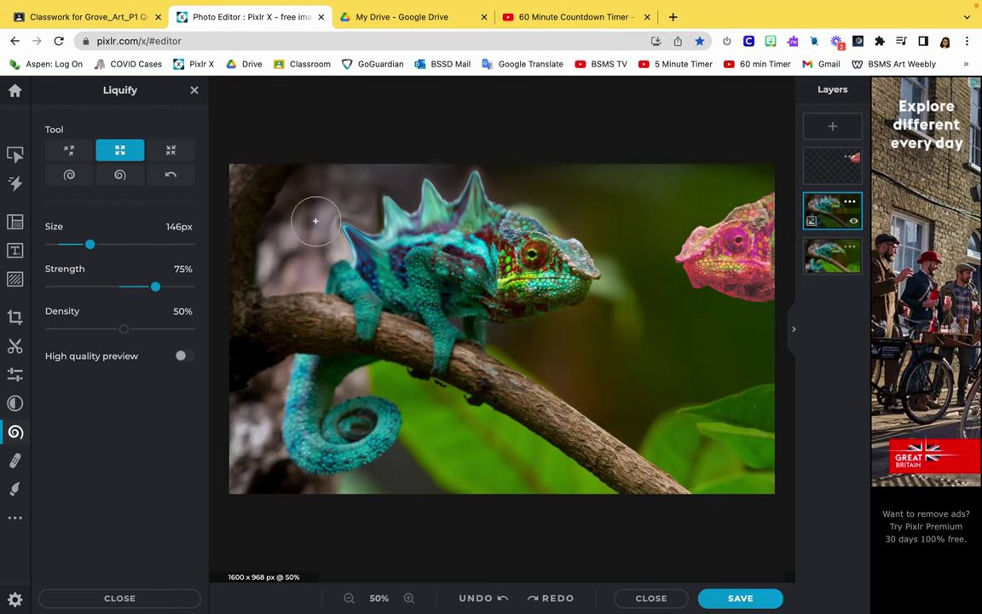
left_click(171, 150)
left_click(530, 254)
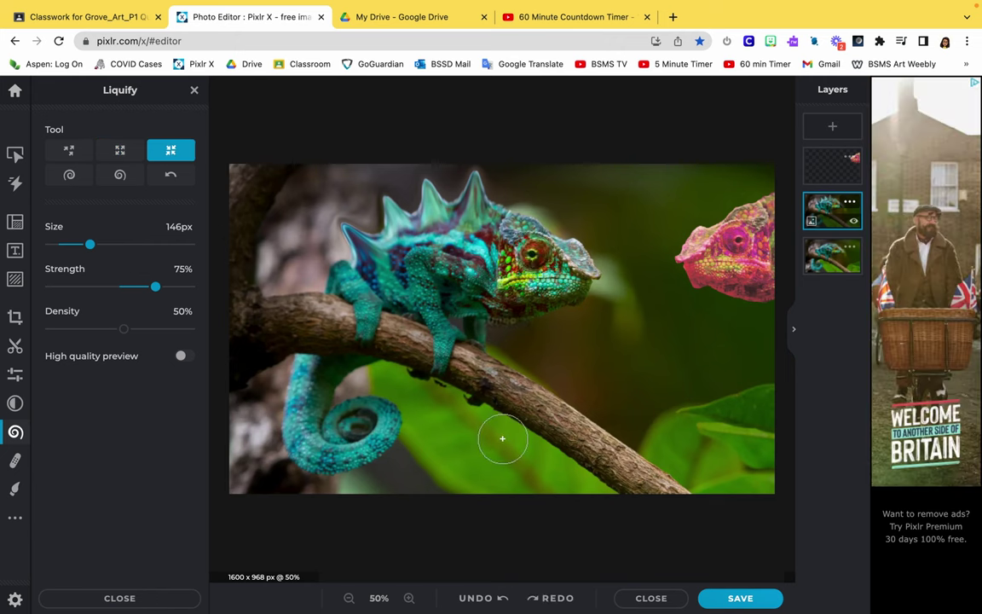
key("ctrl+z")
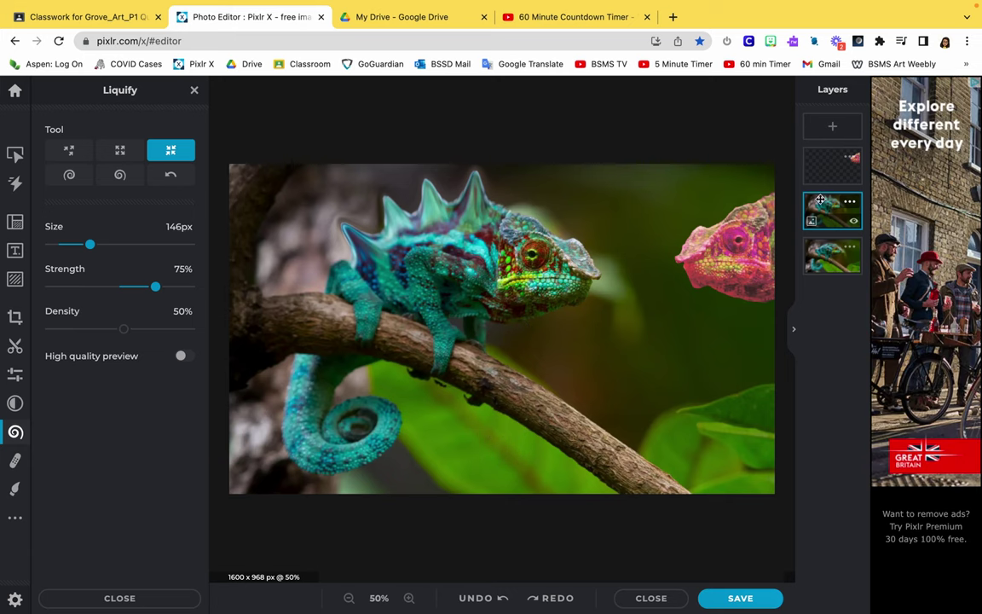
- Enlarge the pink chameleon's eye on its layer, then reselect the main chameleon photo layer
left_click(832, 158)
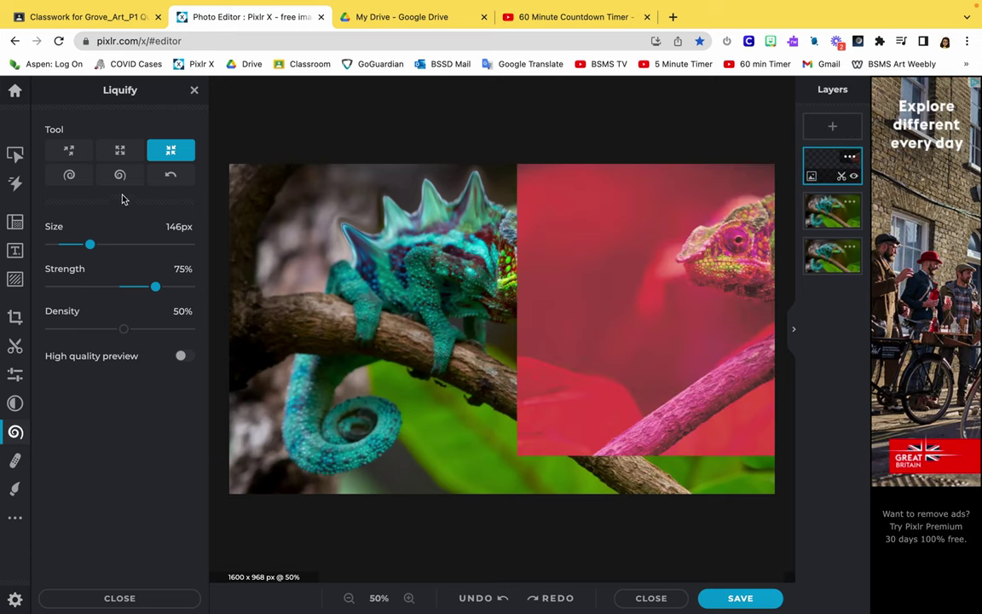
left_click(119, 150)
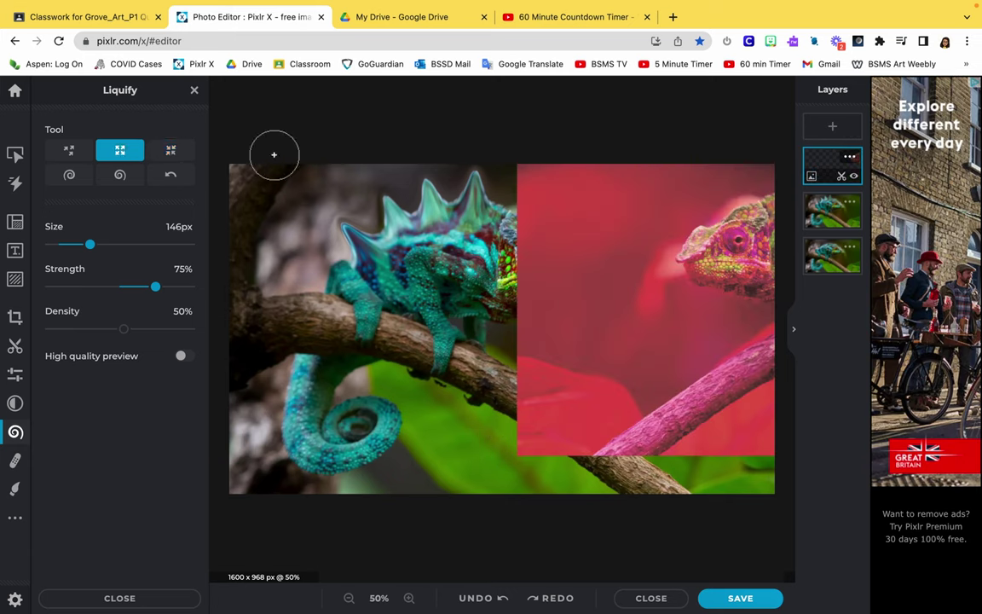
left_click(738, 242)
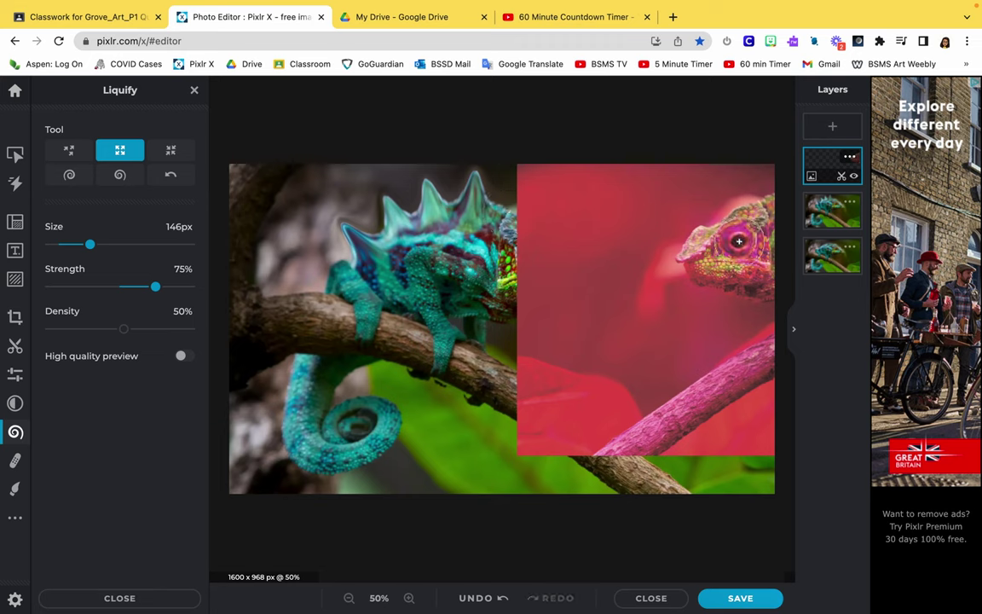
left_click(66, 152)
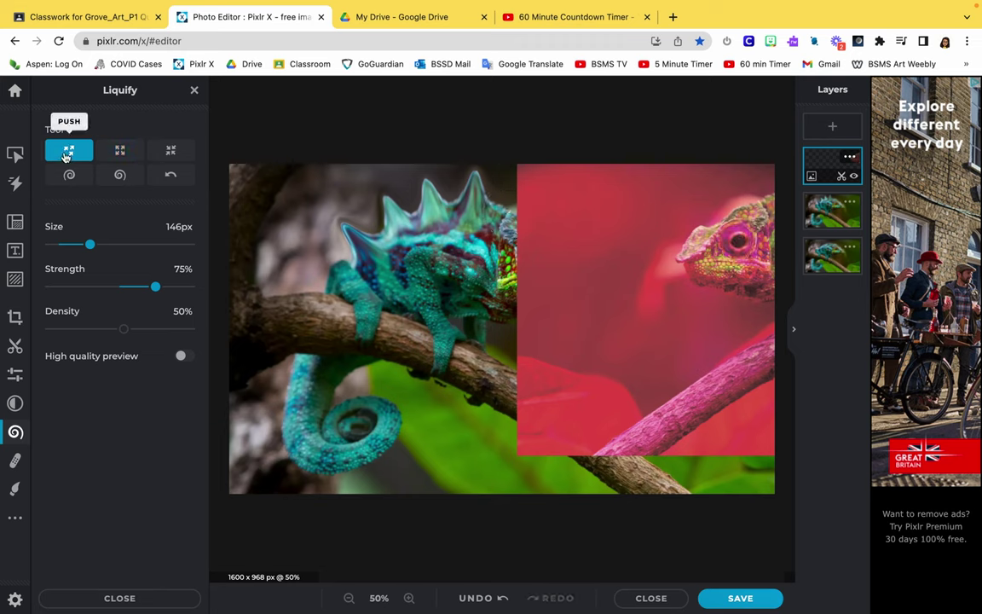
left_click(838, 246)
left_click(833, 208)
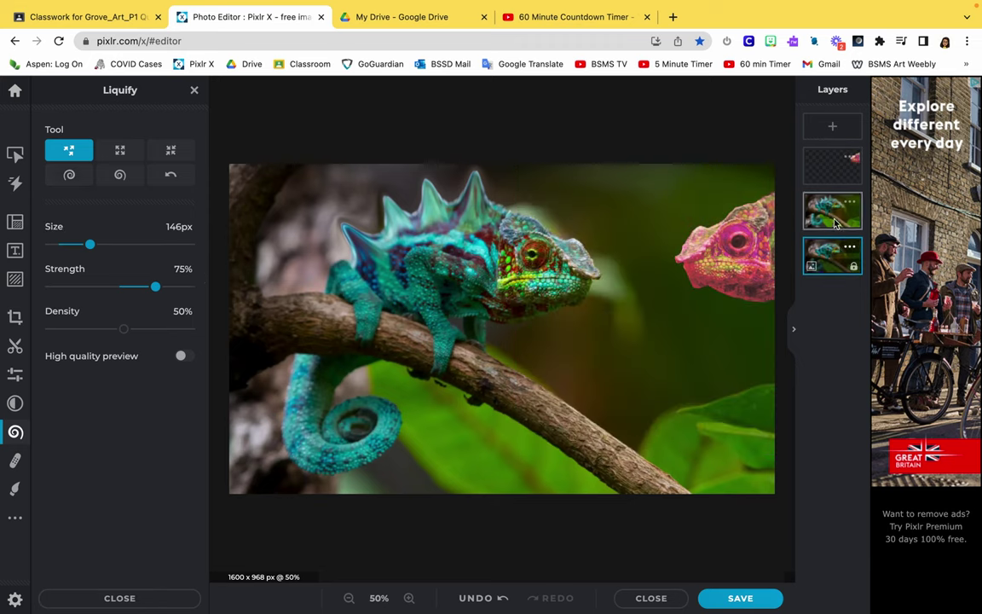
left_click(833, 175)
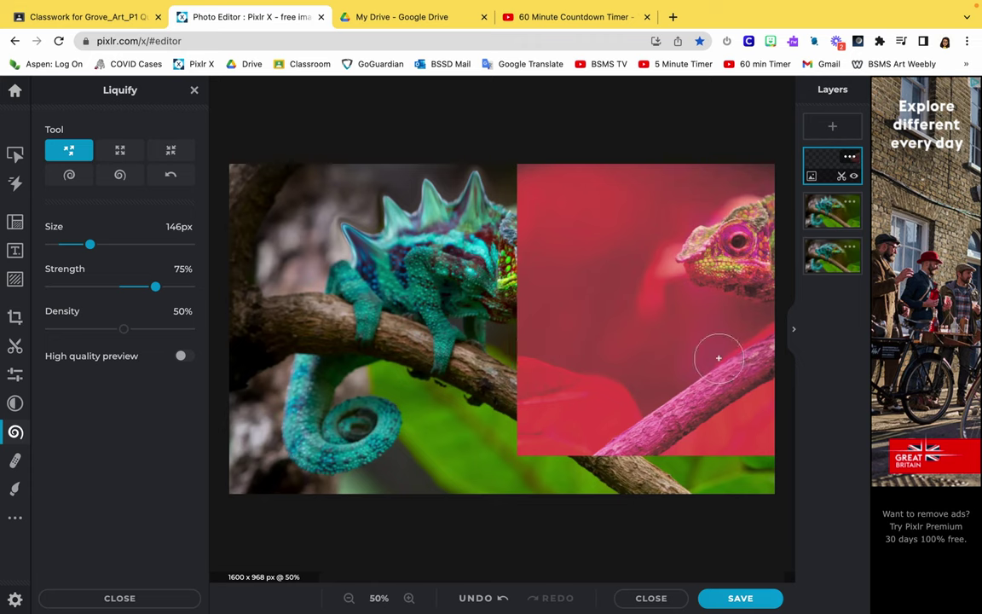
left_click(816, 223)
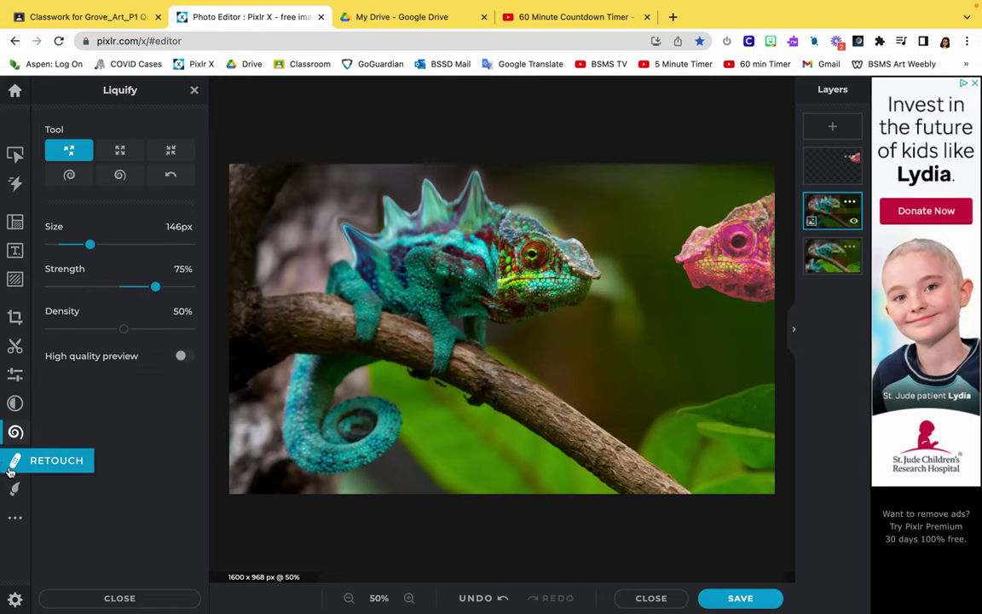
- In Retouch, undo the eye change, try Sharpen/Blur and Dodge/Burn, then choose Clone Stamp
left_click(13, 465)
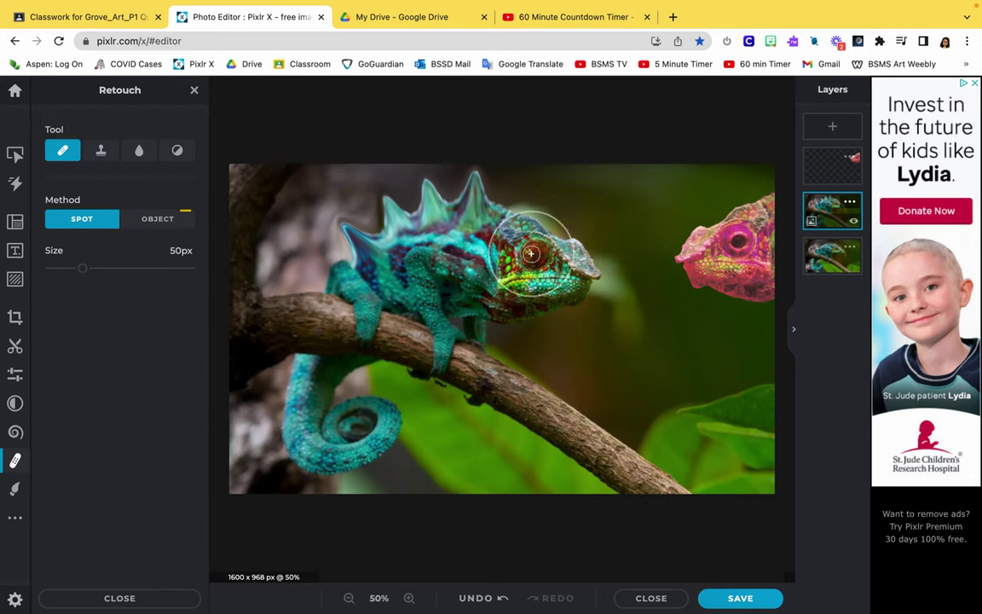
key("ctrl+z")
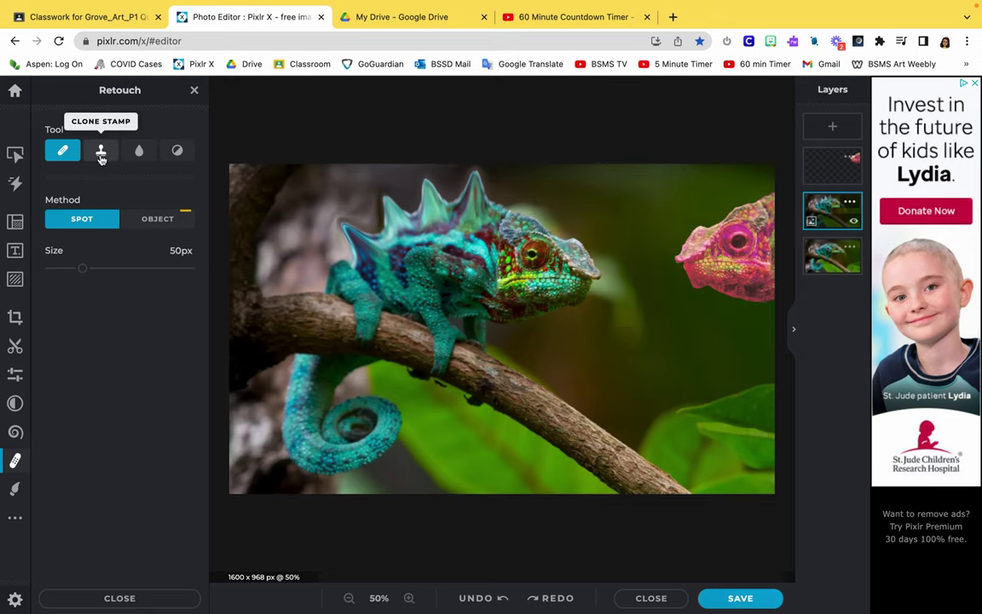
left_click(140, 153)
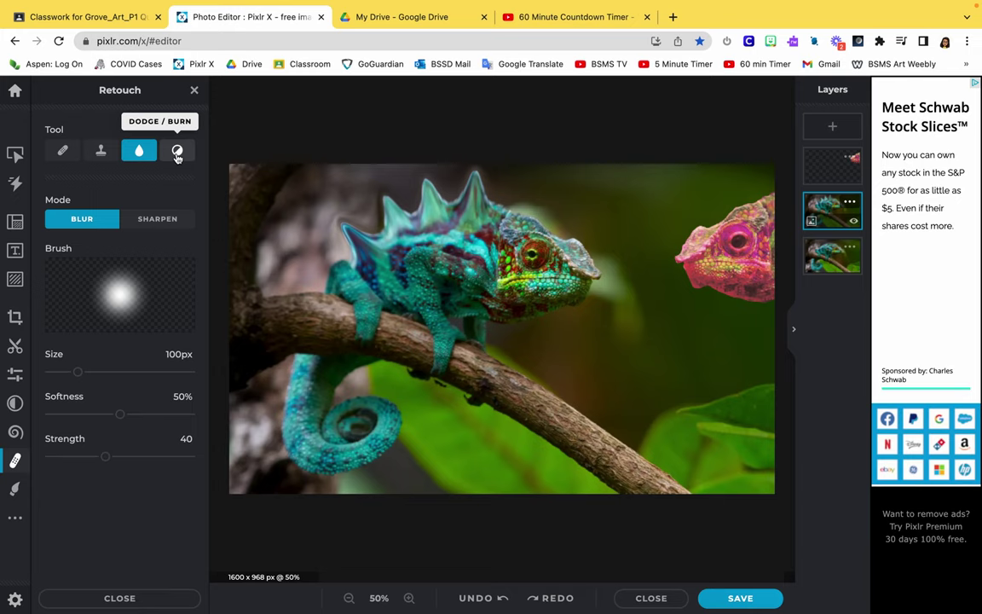
left_click(176, 157)
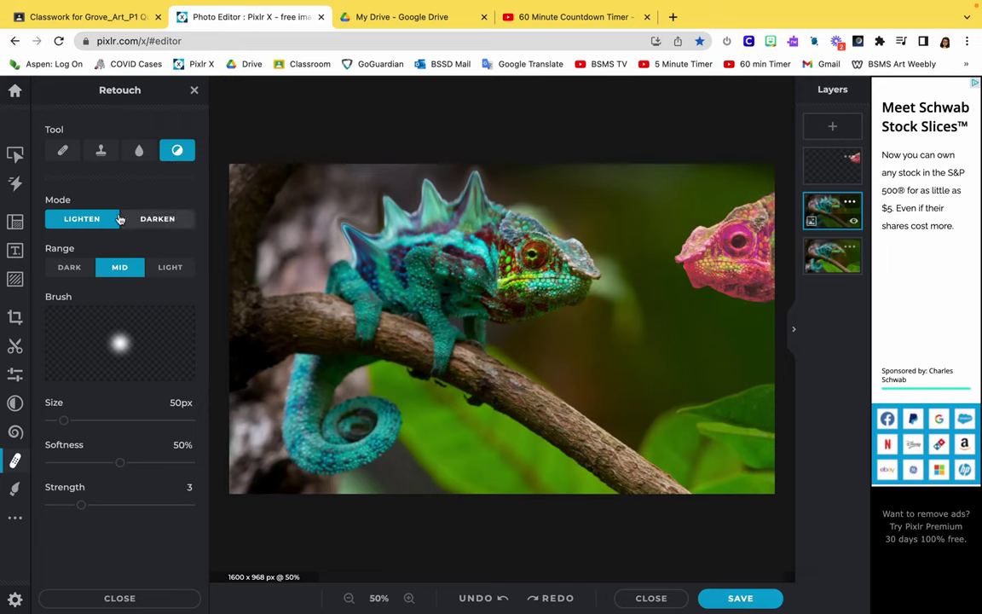
left_click(102, 151)
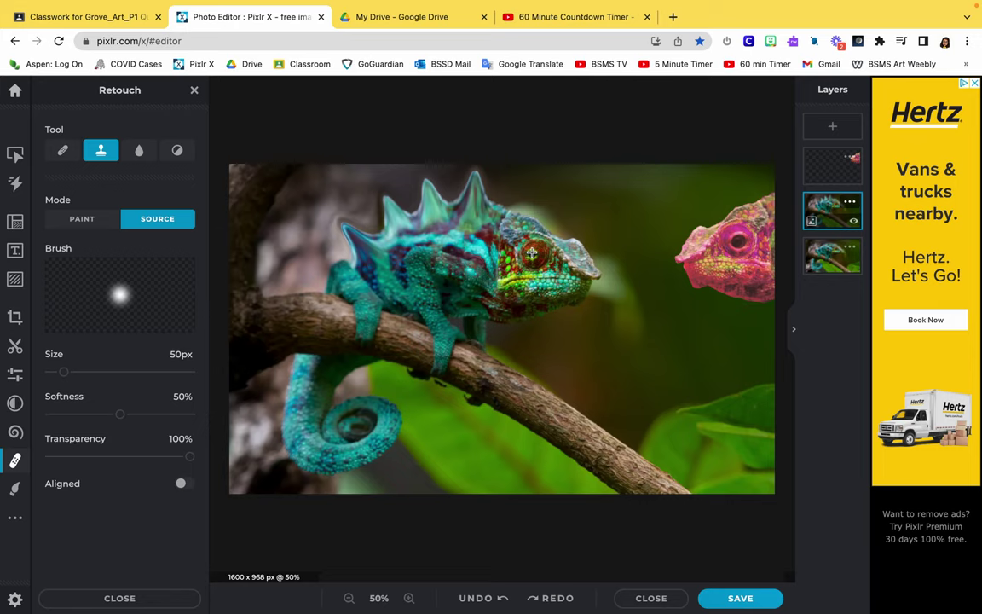
- Sample the green chameleon's eye and clone extra copies onto its neck and head
left_click(531, 252)
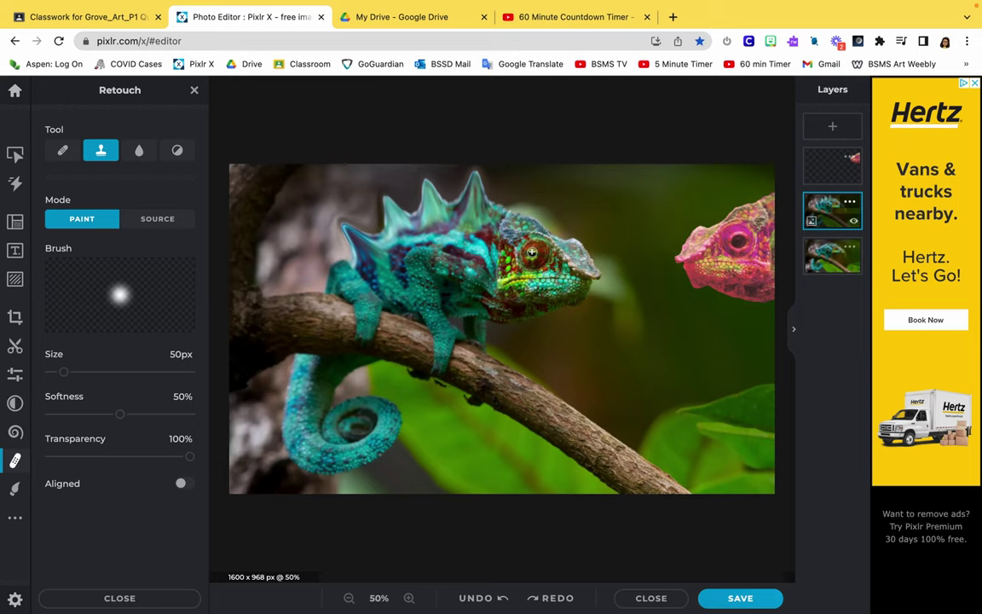
left_click_drag(486, 227, 445, 219)
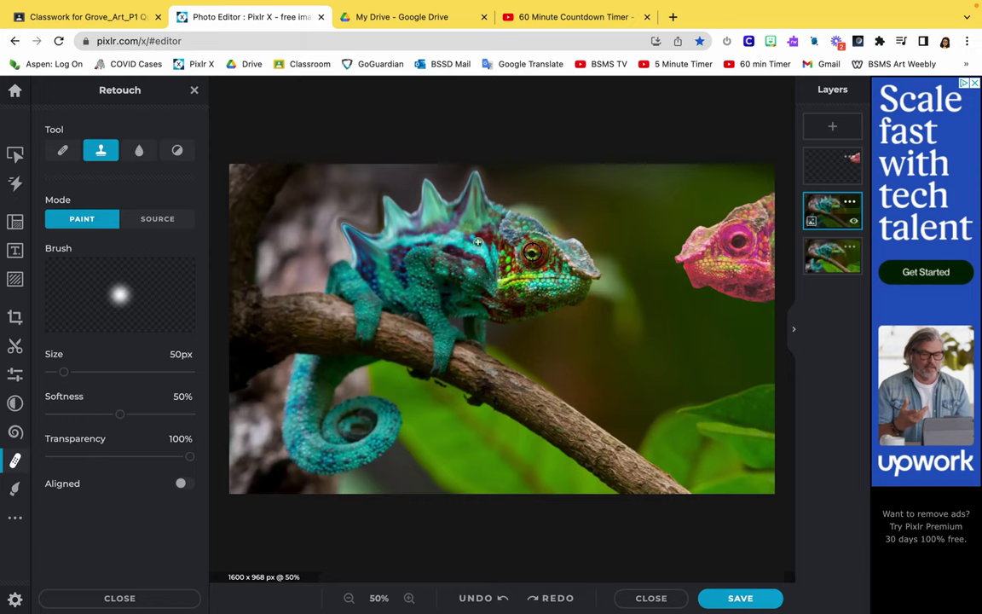
mouse_move(476, 248)
left_mouse_down()
mouse_move(465, 249)
mouse_move(488, 246)
mouse_move(466, 250)
mouse_move(486, 240)
mouse_move(474, 221)
mouse_move(467, 231)
mouse_move(489, 253)
mouse_move(465, 249)
left_mouse_up()
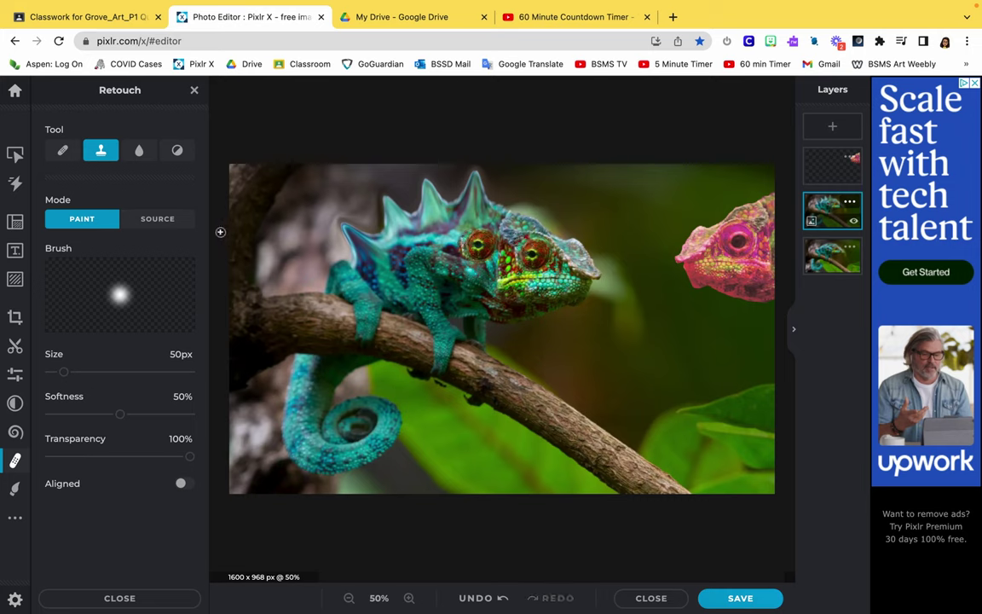
left_click(172, 223)
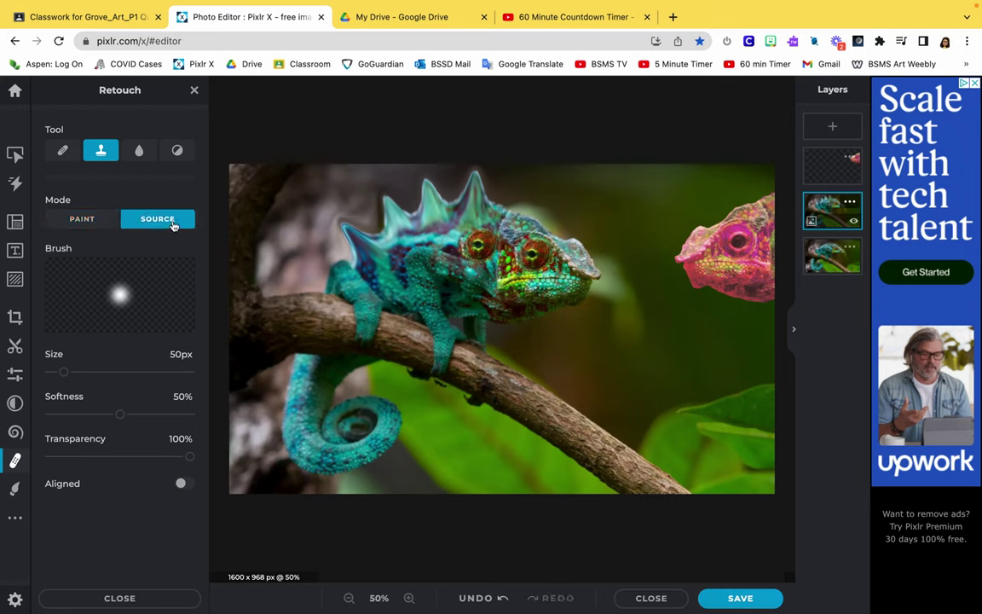
left_click(529, 253)
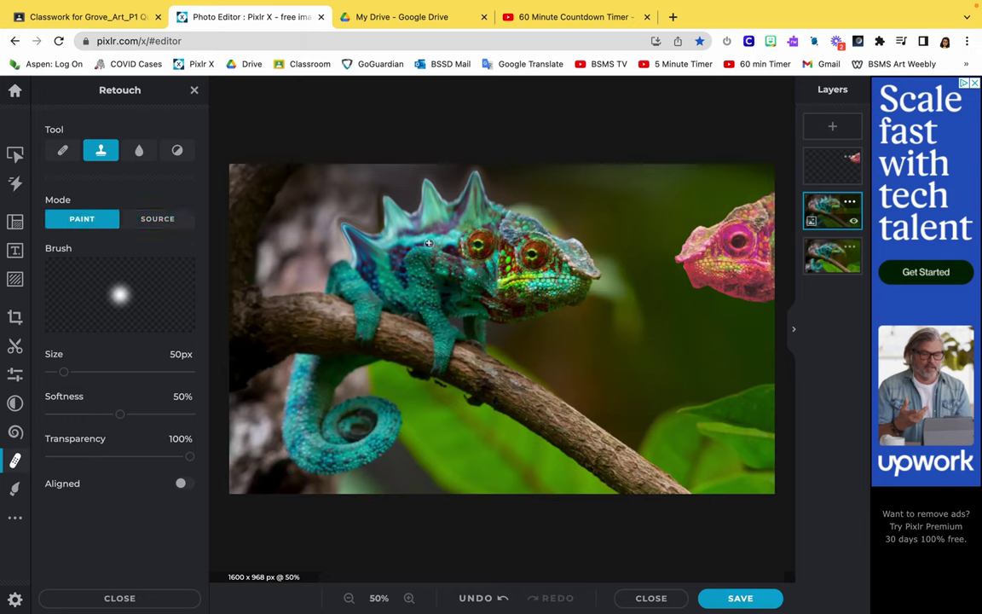
mouse_move(432, 240)
left_mouse_down()
mouse_move(442, 245)
mouse_move(400, 246)
mouse_move(380, 276)
mouse_move(387, 278)
left_mouse_up()
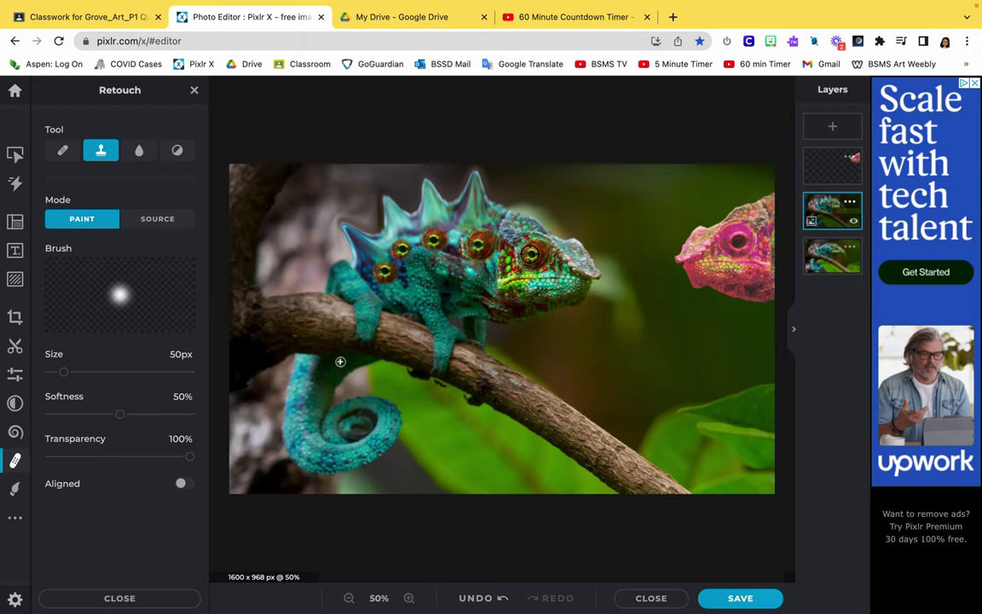
- Sample the tail curl as clone source and paint a second curled tail beside the first
left_click(155, 220)
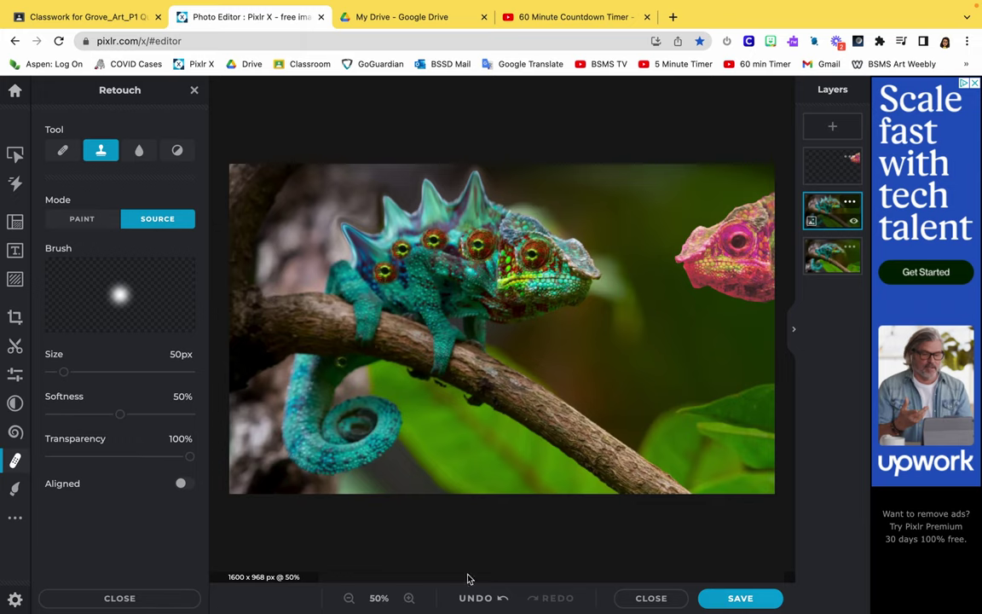
left_click(499, 597)
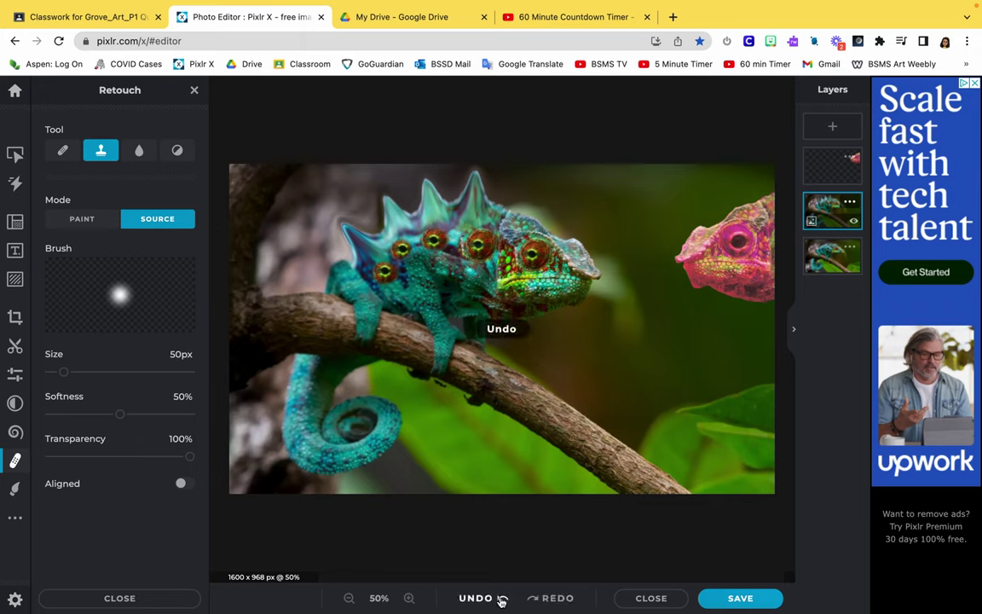
left_click(339, 360)
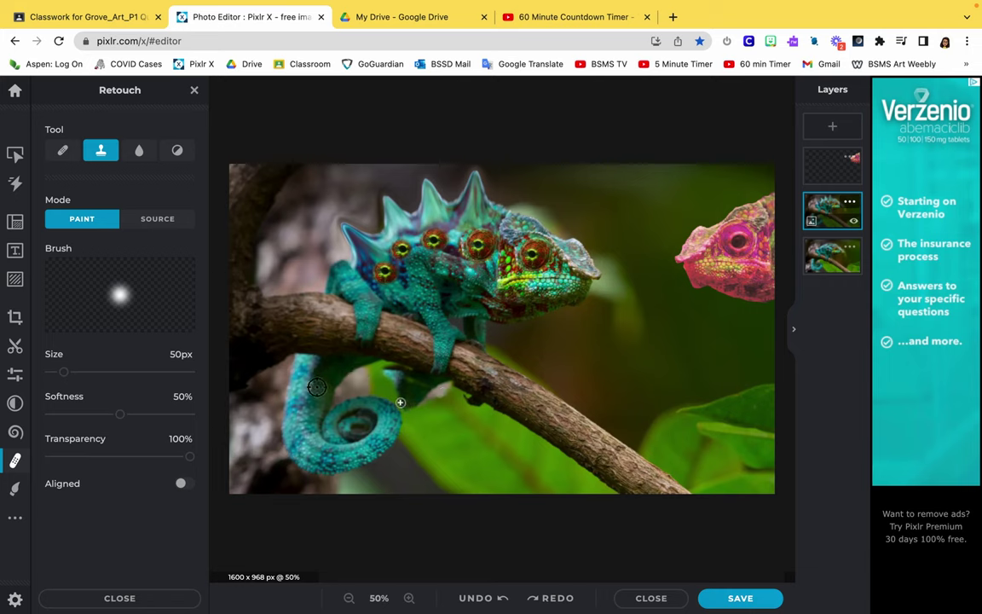
mouse_move(404, 410)
left_mouse_down()
mouse_move(417, 458)
mouse_move(431, 462)
mouse_move(449, 438)
left_mouse_up()
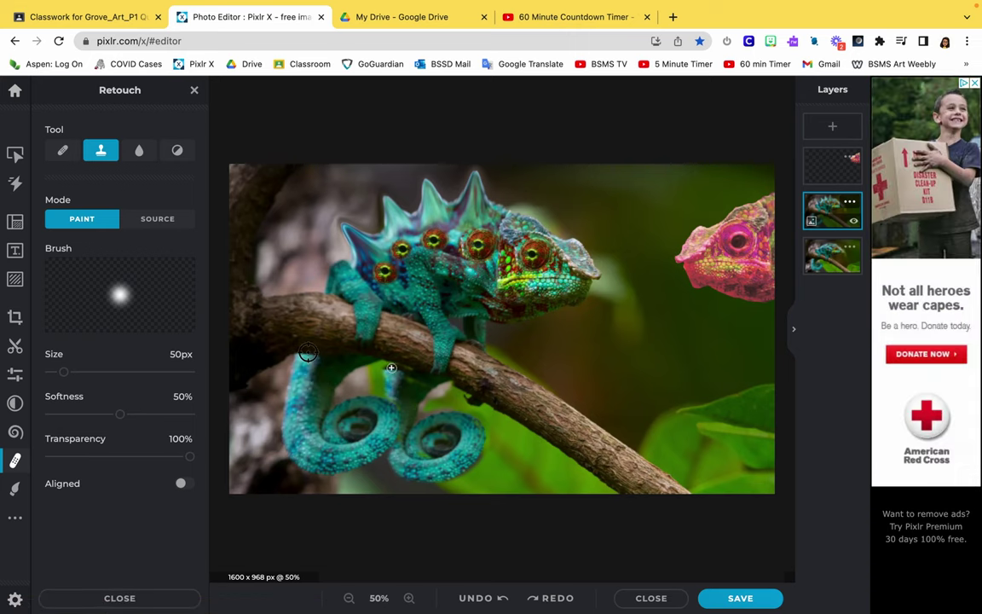
left_click(330, 359)
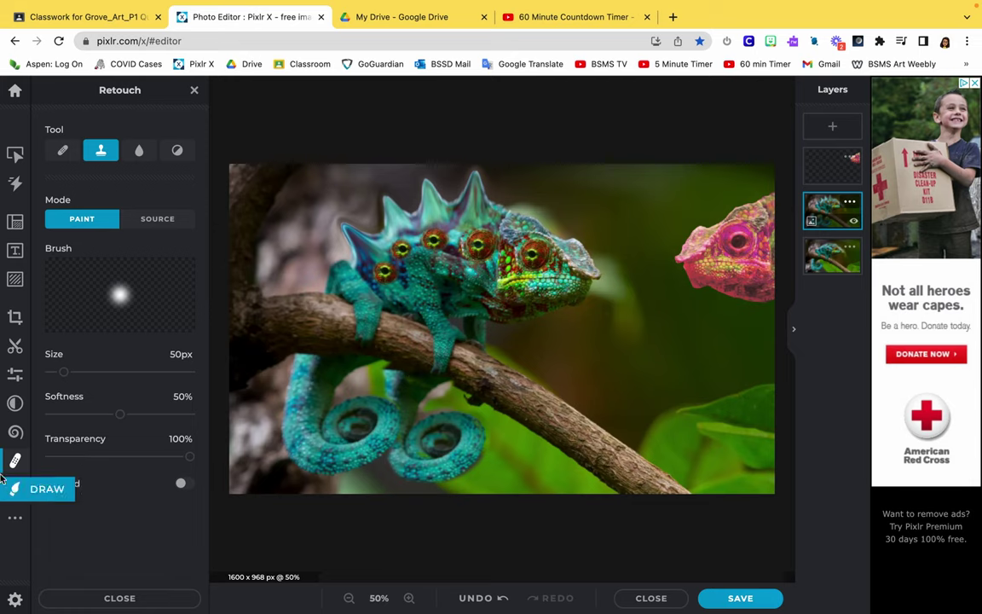
- Cycle through the Draw, Retouch, Liquify, Effect, Adjust, Cutout, Crop and Arrange tools
left_click(26, 501)
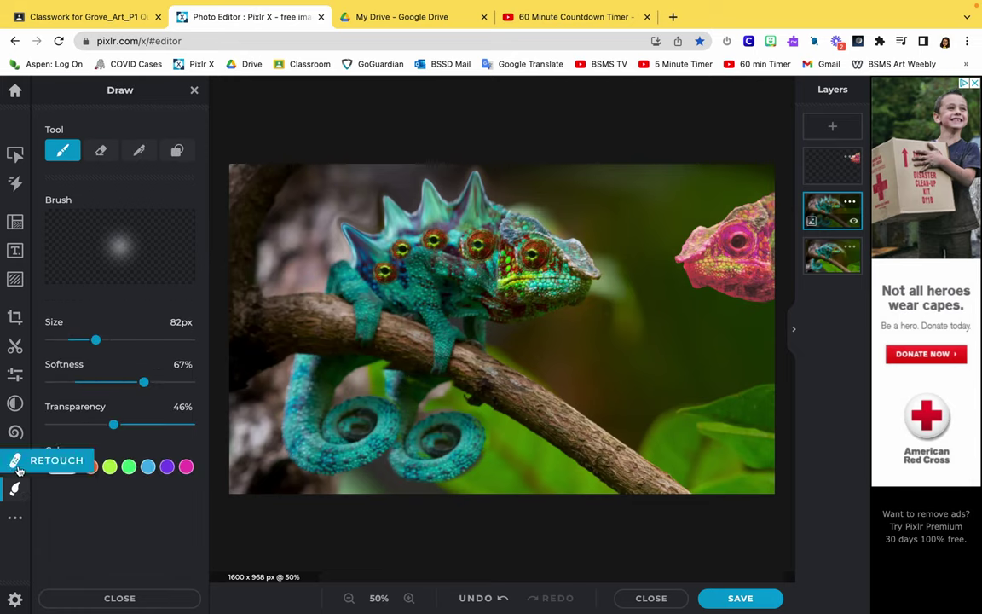
left_click(14, 462)
left_click(17, 435)
left_click(15, 403)
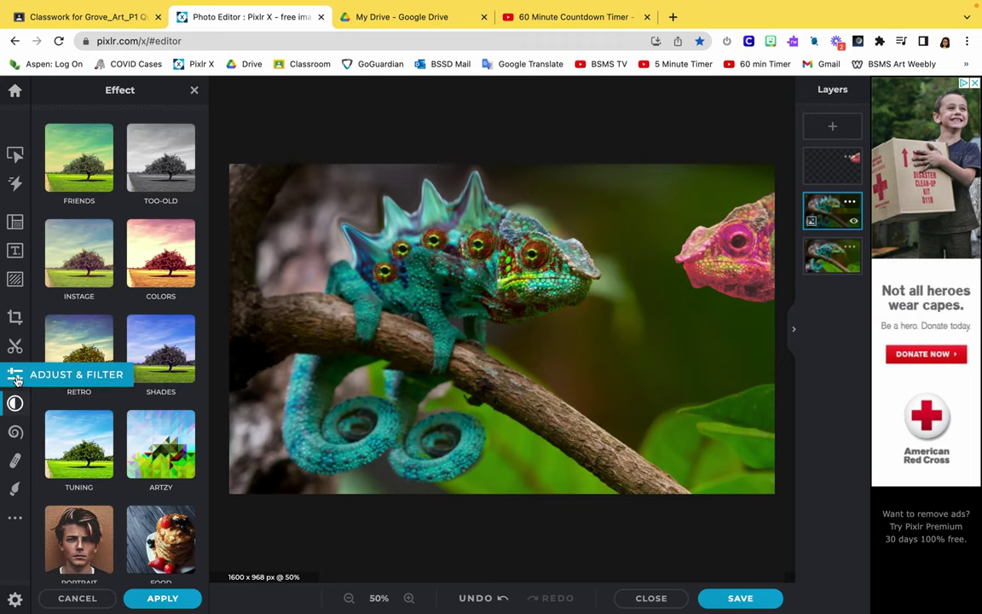
left_click(15, 373)
left_click(15, 345)
left_click(15, 316)
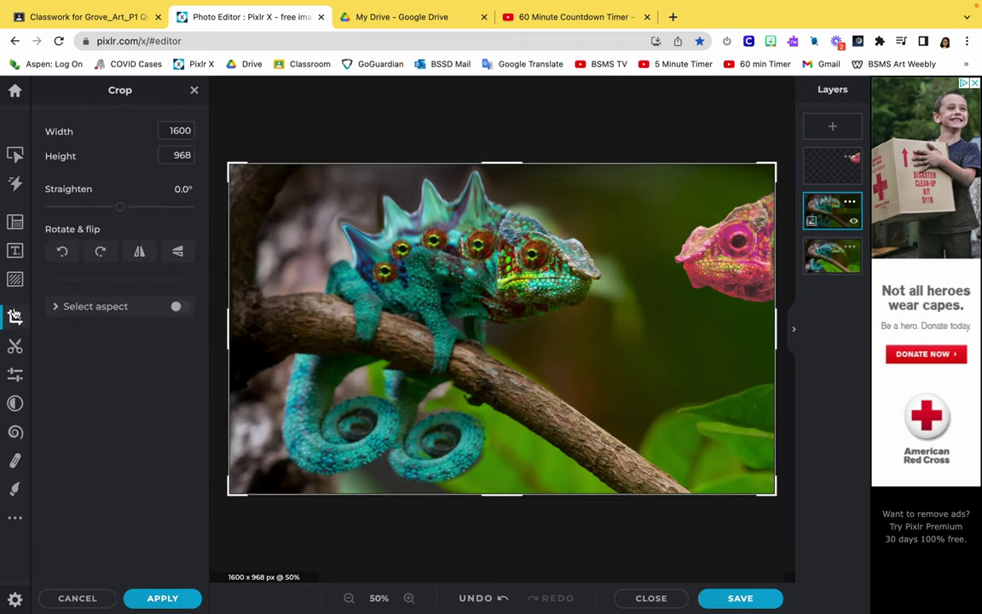
left_click(14, 153)
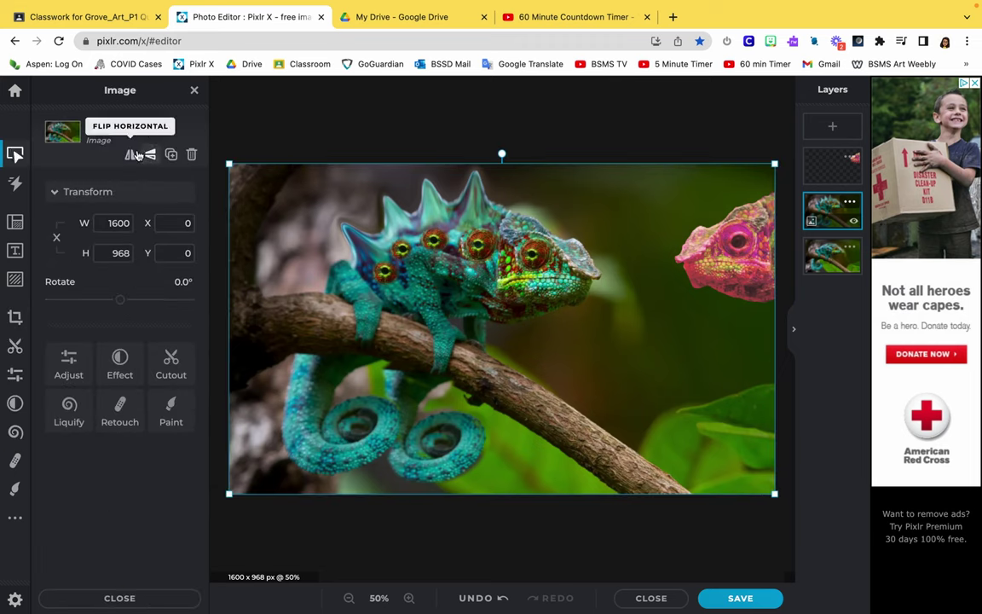
- Revisit Crop, Cutout, Adjust, Effect, Liquify and Retouch, then close the Retouch panel
left_click(15, 322)
left_click(15, 345)
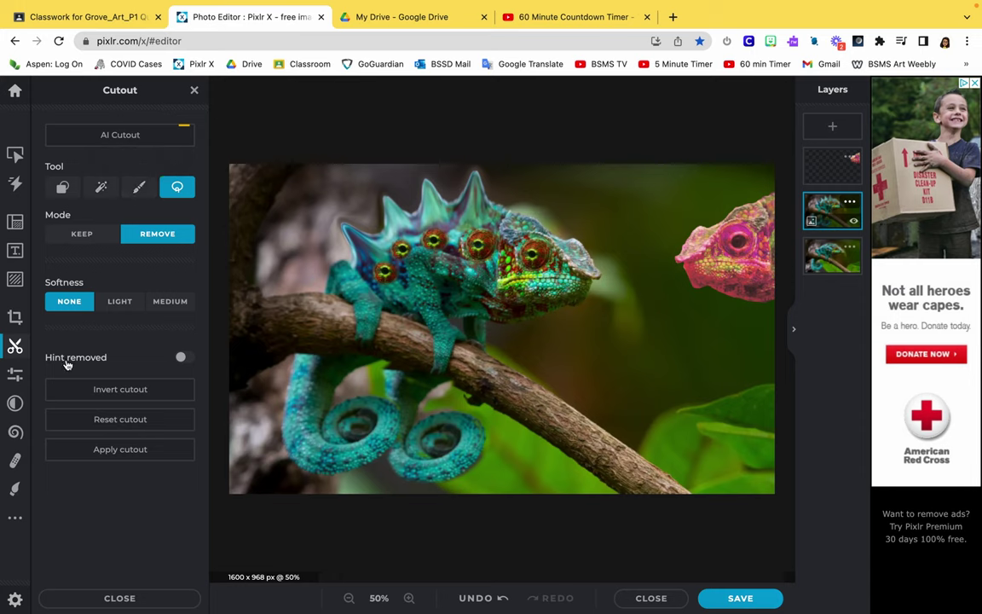
left_click(16, 374)
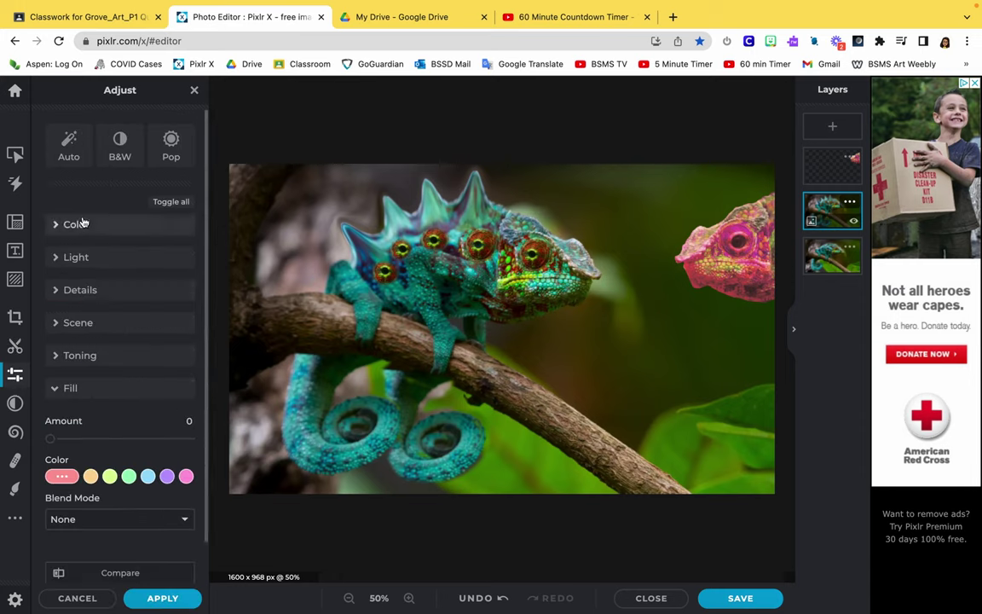
left_click(16, 413)
left_click(16, 432)
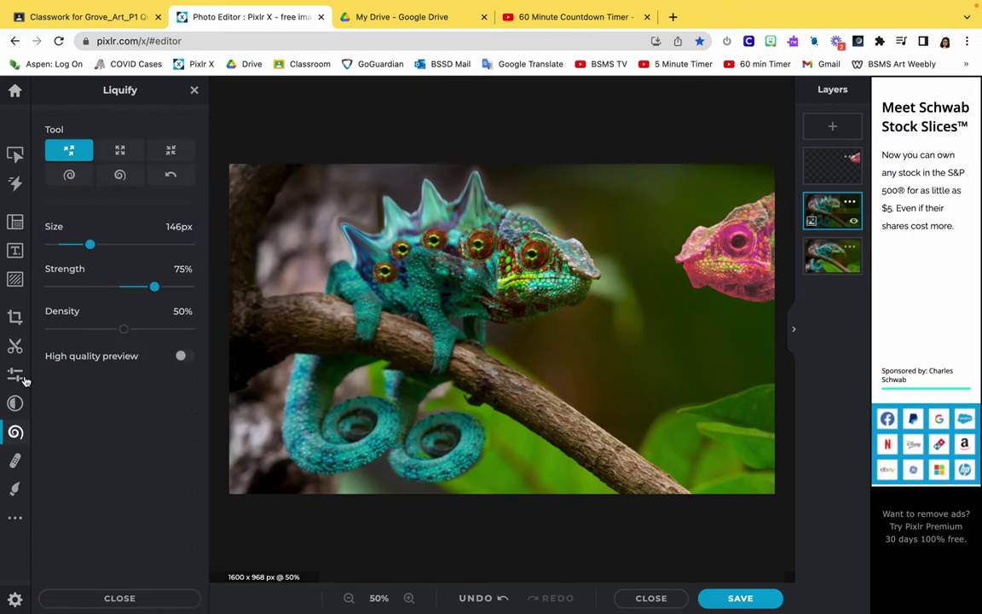
left_click(17, 461)
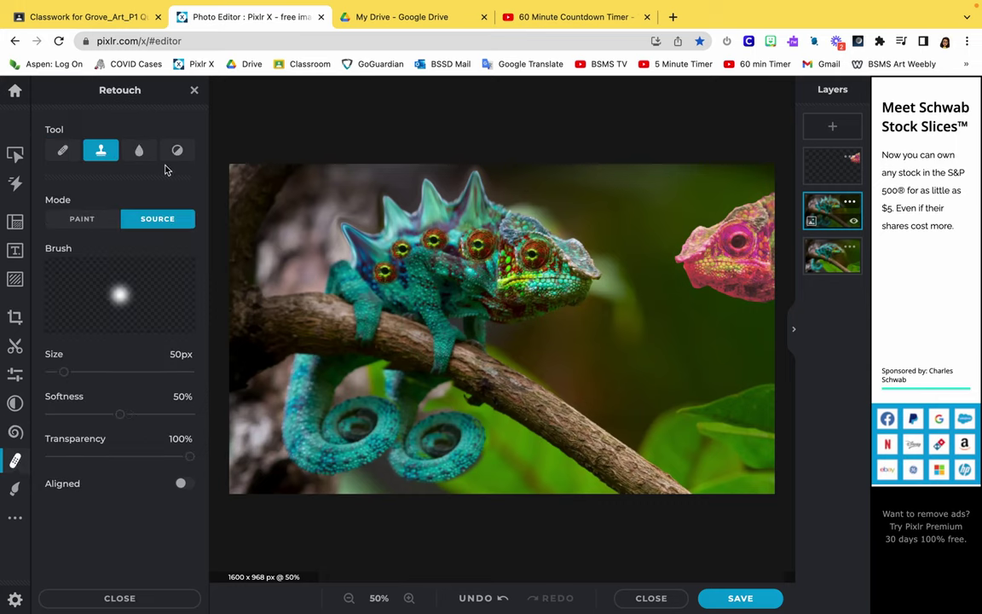
left_click(193, 90)
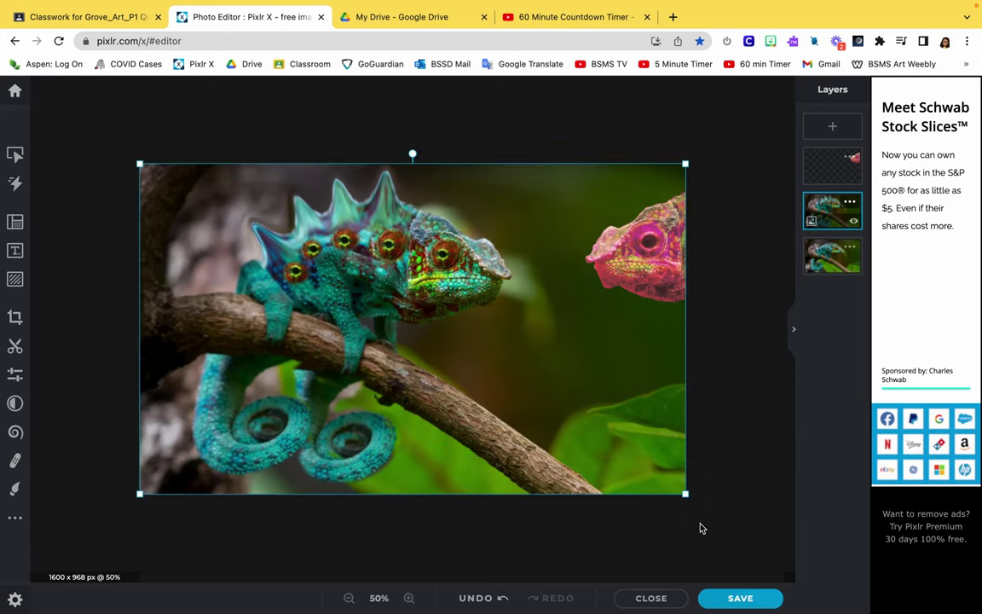
- With the Arrange tool (V), select the Background Copy layer and view its settings
key("v")
left_click(840, 213)
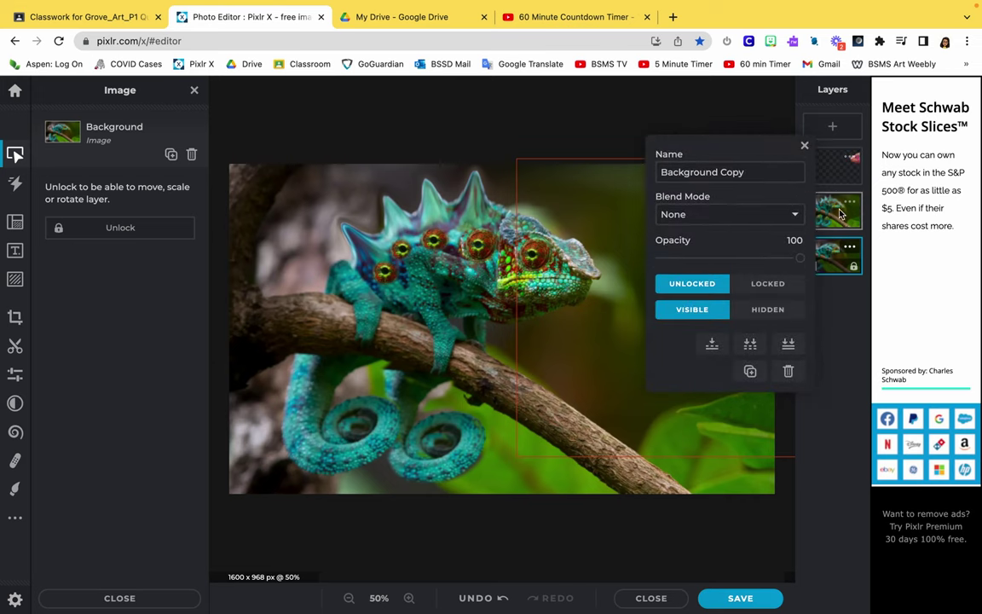
left_click(804, 145)
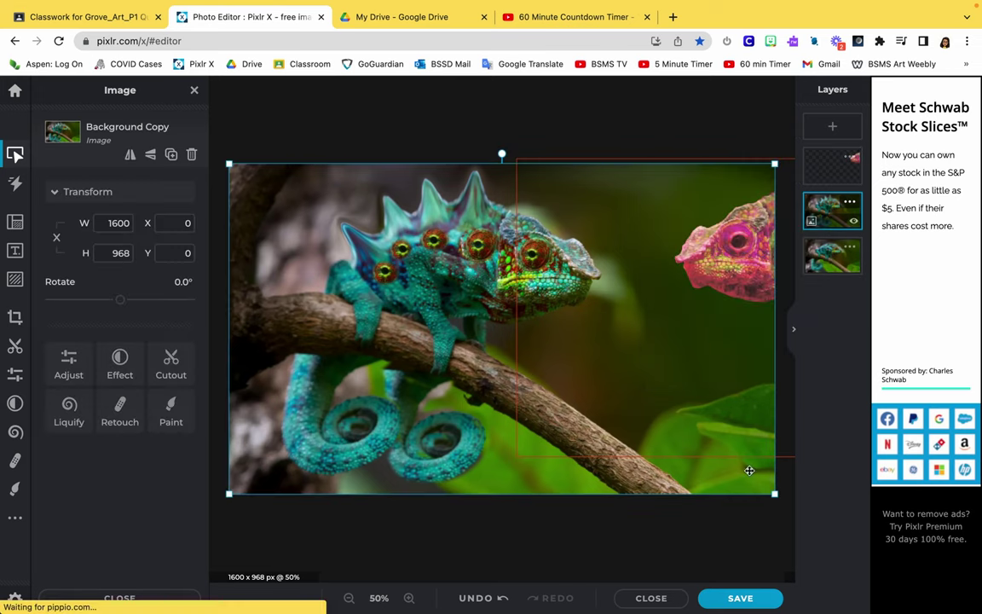
- Save as a High-quality JPG, renaming the file to add the owner's name and _5-16-22
left_click(740, 599)
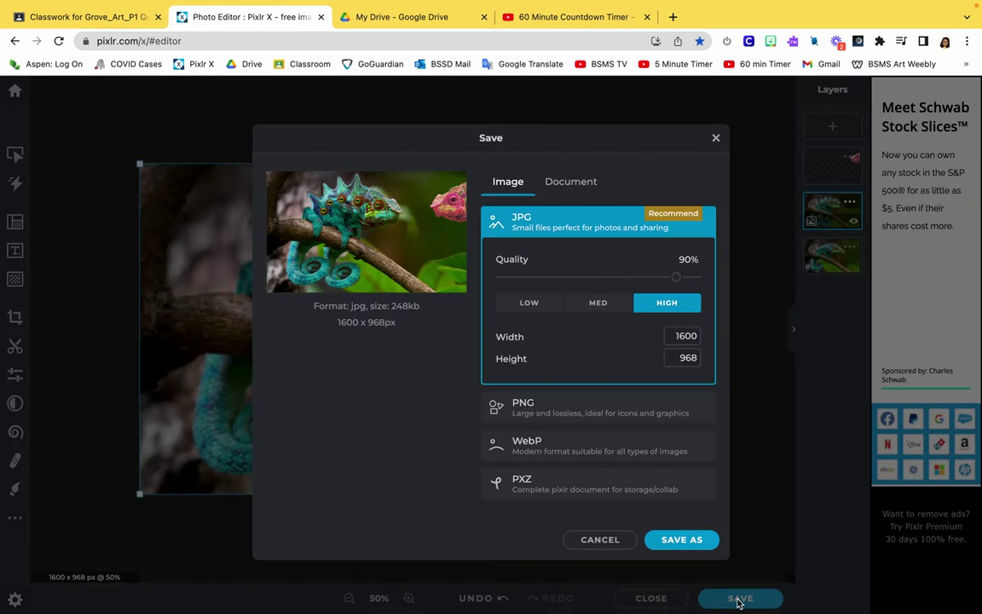
left_click(683, 540)
key("Left")
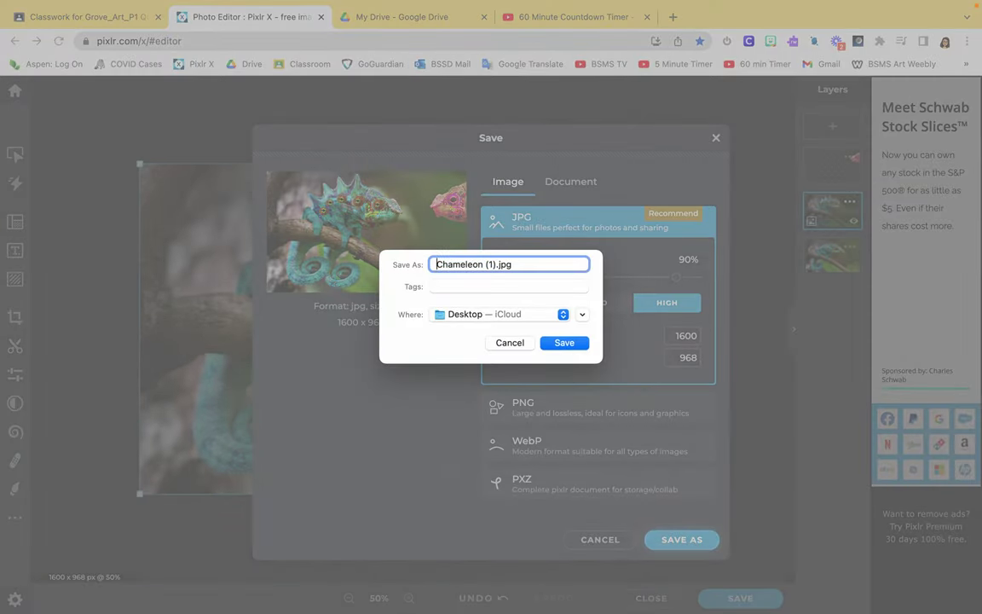
type("Gorve_")
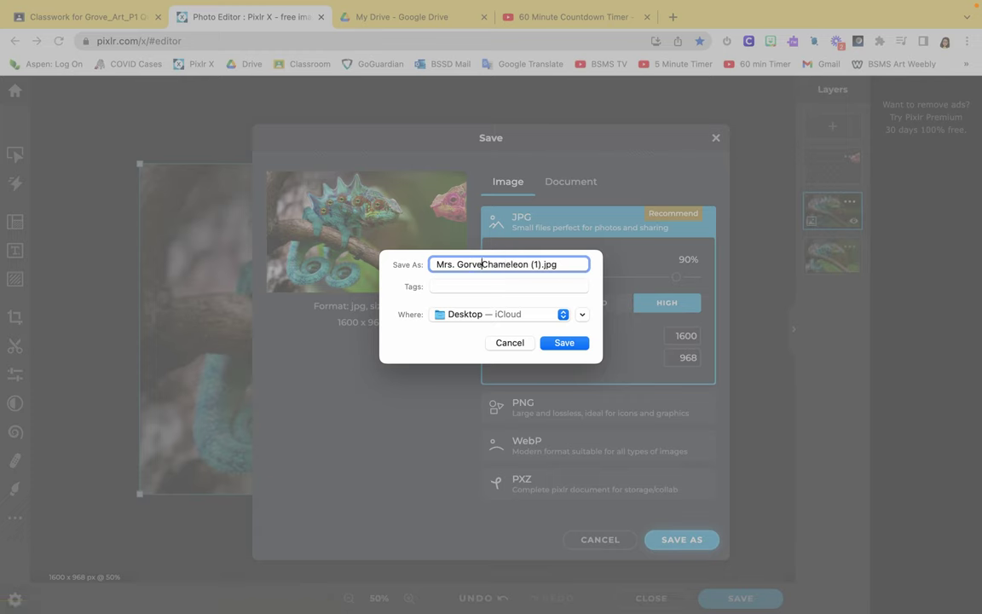
key("BackSpace")
key("BackSpace")
key("BackSpace")
key("BackSpace")
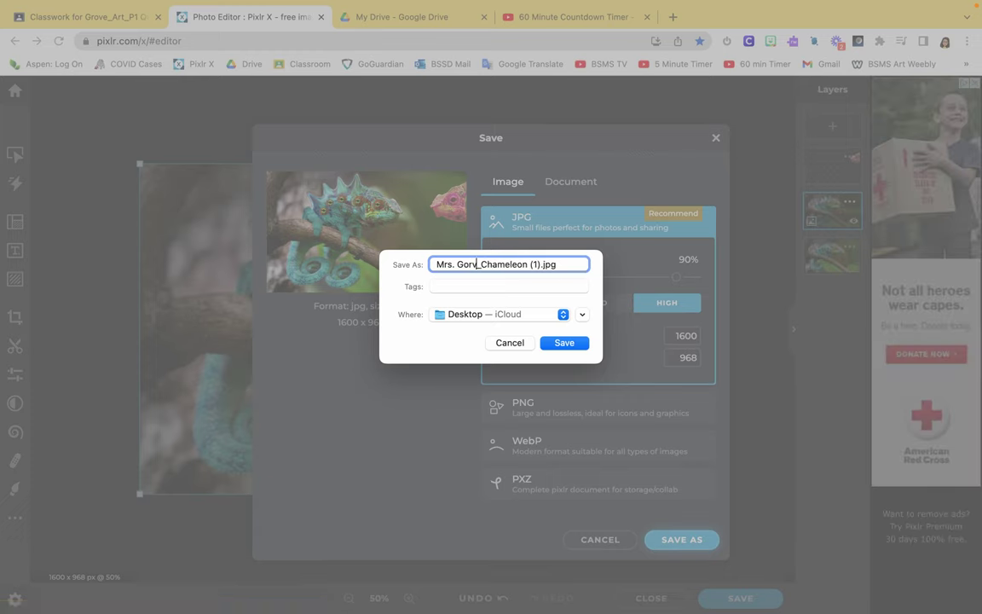
type("rove")
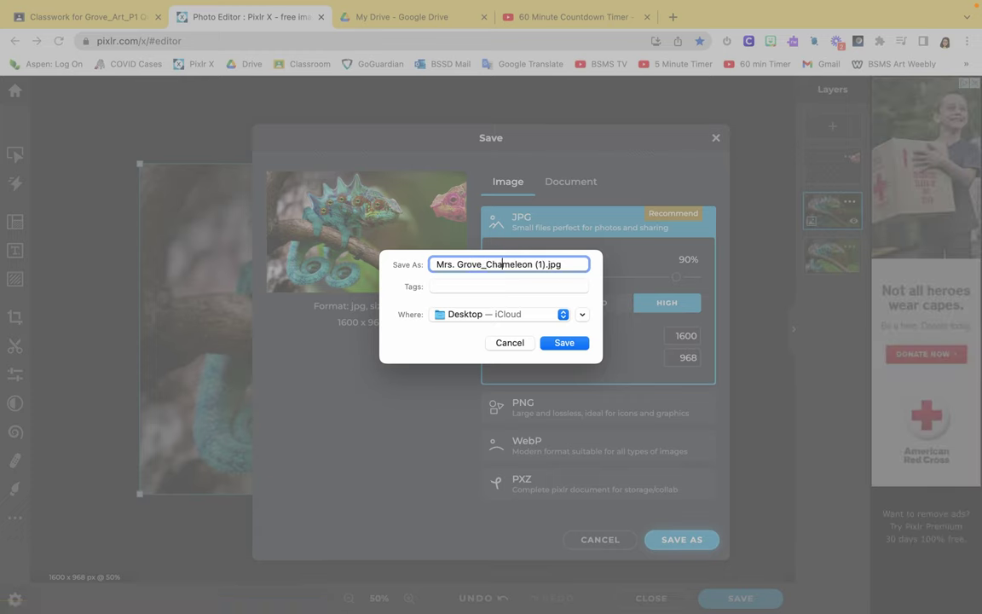
key("BackSpace")
key("BackSpace")
key("BackSpace")
key("BackSpace")
type("_5-16-22")
- Save the JPG, dismiss the ad, and switch to the Google Classroom Classwork page
left_click(564, 343)
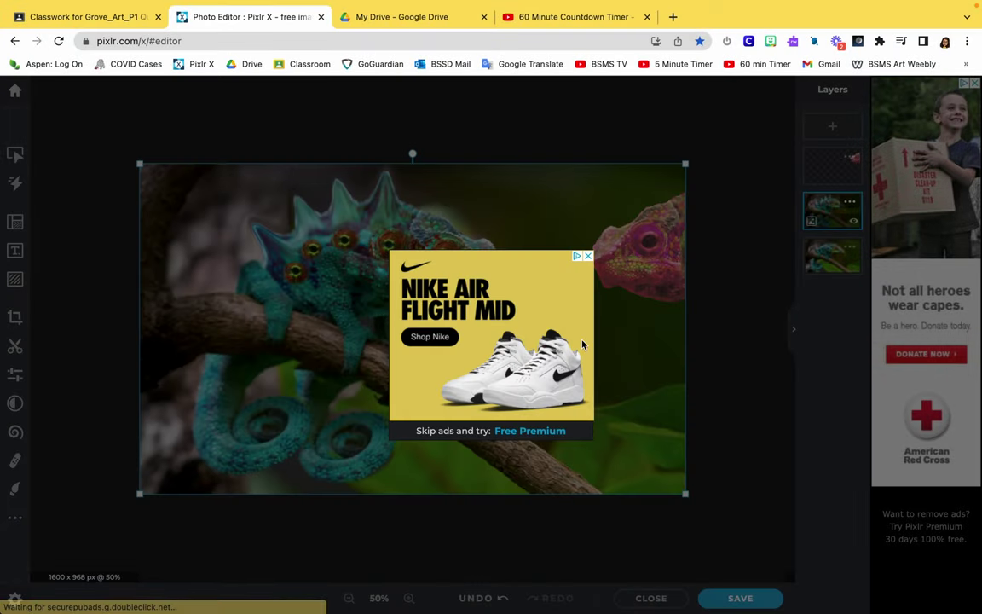
left_click(592, 255)
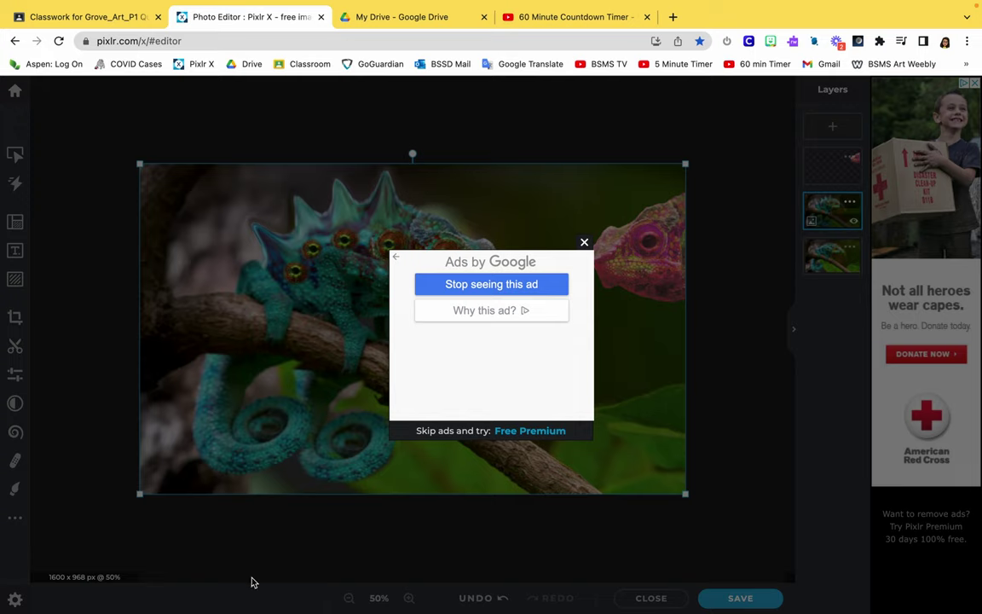
left_click(114, 25)
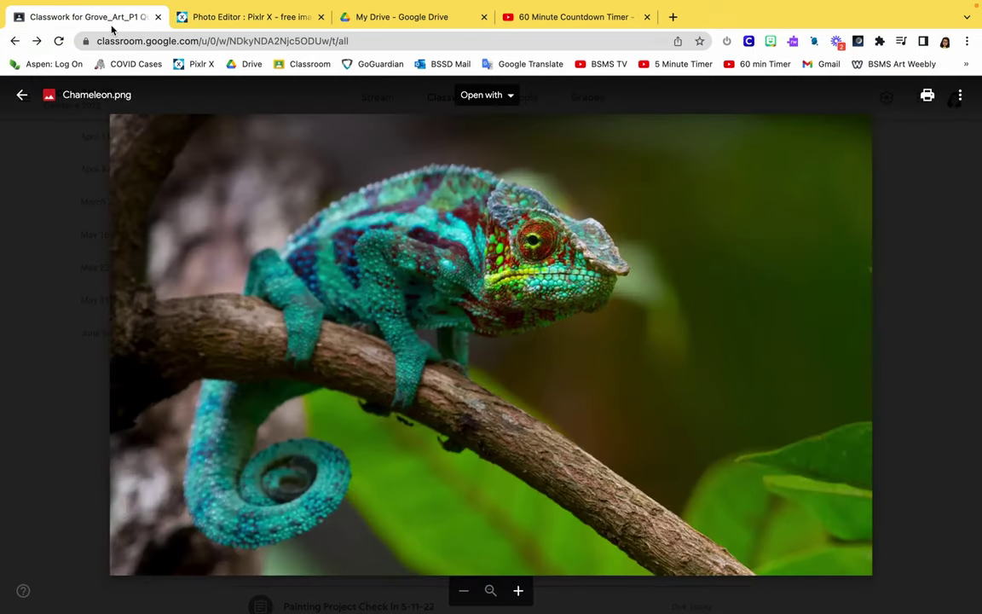
left_click(22, 96)
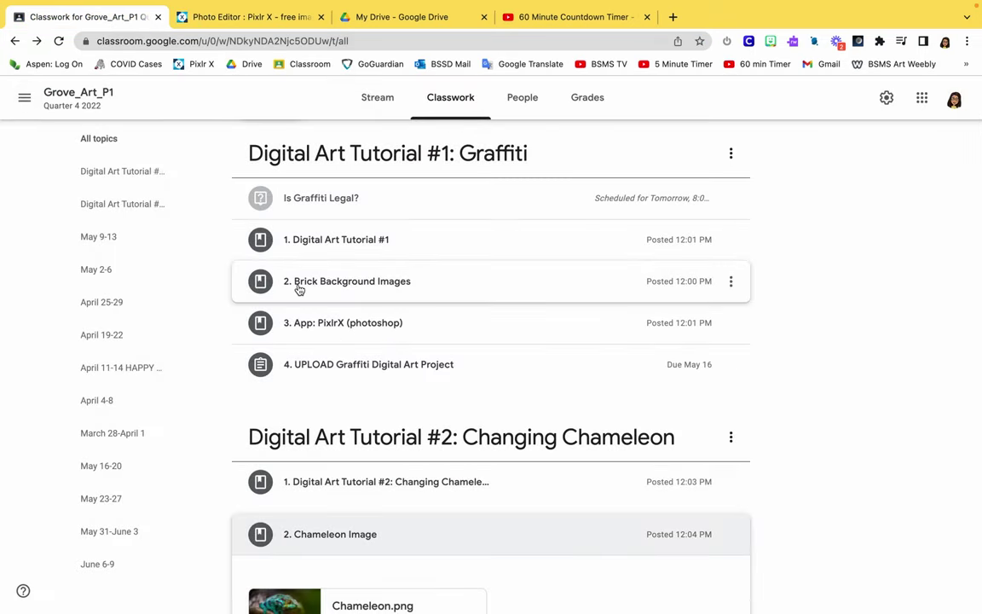
- Expand the Upload your Edited Chameleon Image Here assignment, then return to Pixlr X and close its ad
scroll(299, 287, "down", 4)
left_click(360, 393)
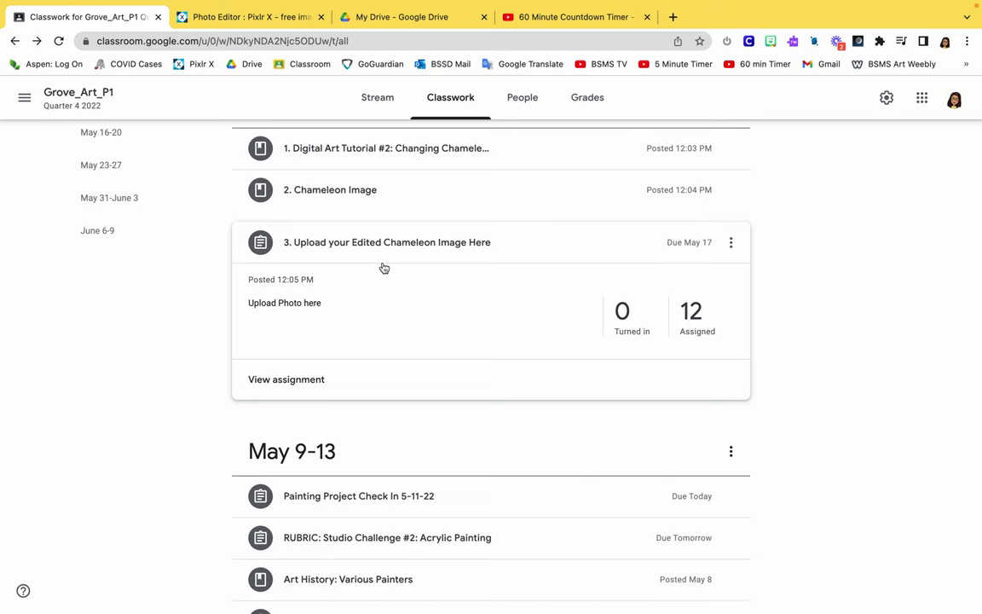
left_click(285, 19)
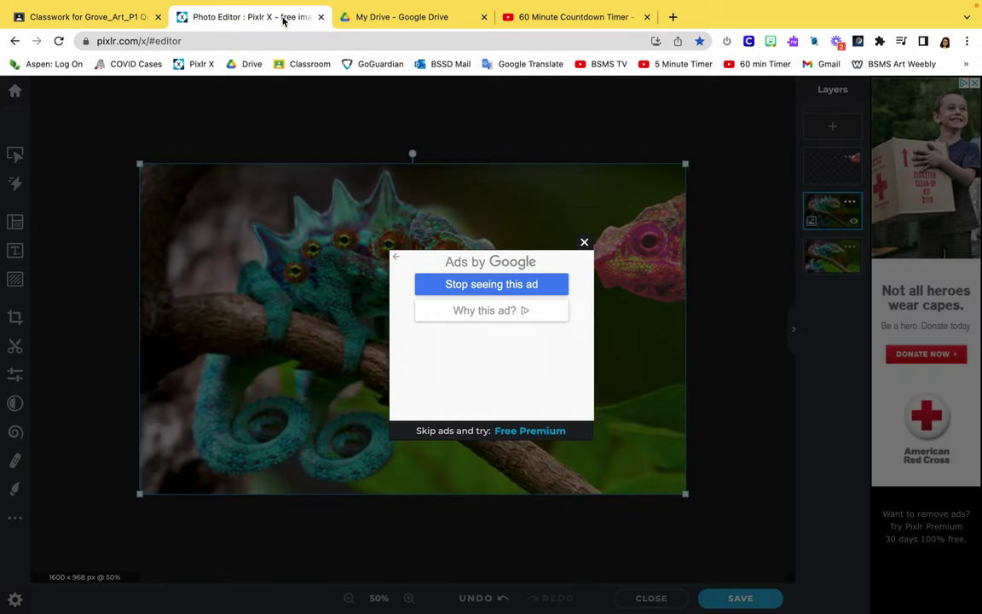
left_click(584, 243)
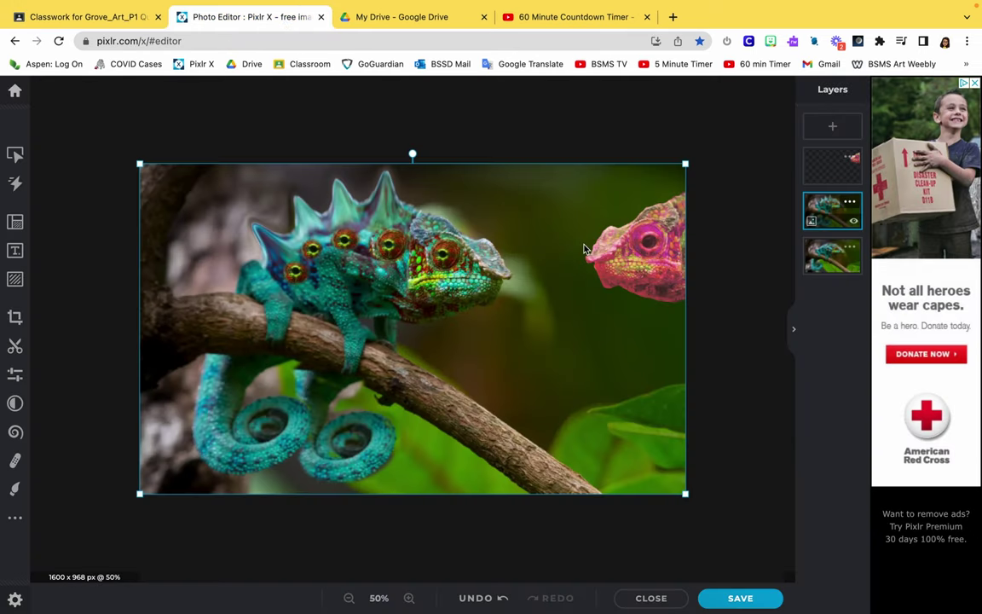